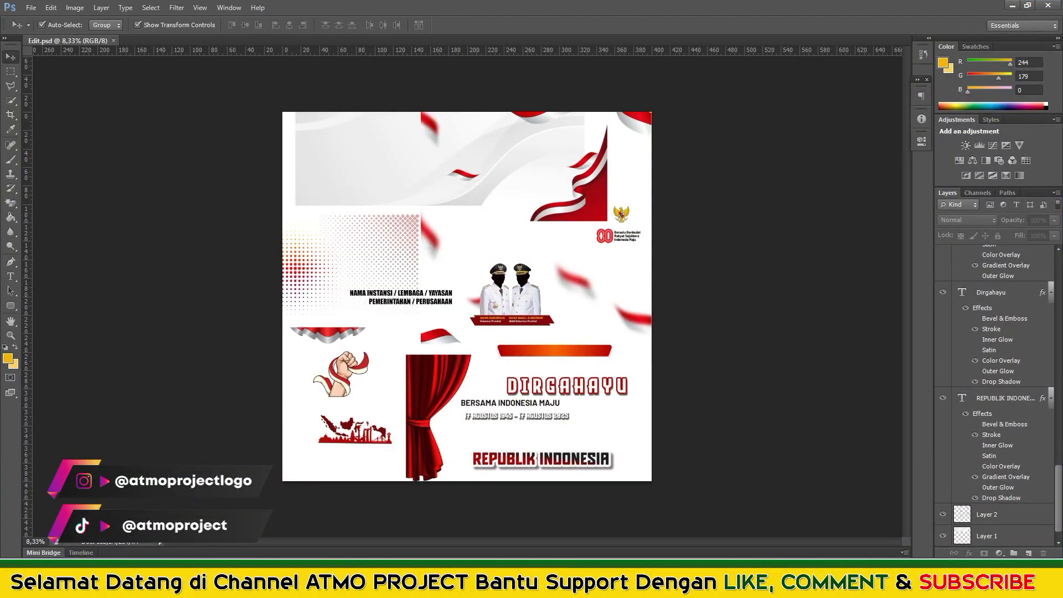
Open the File menu to start a new banner document
click(31, 8)
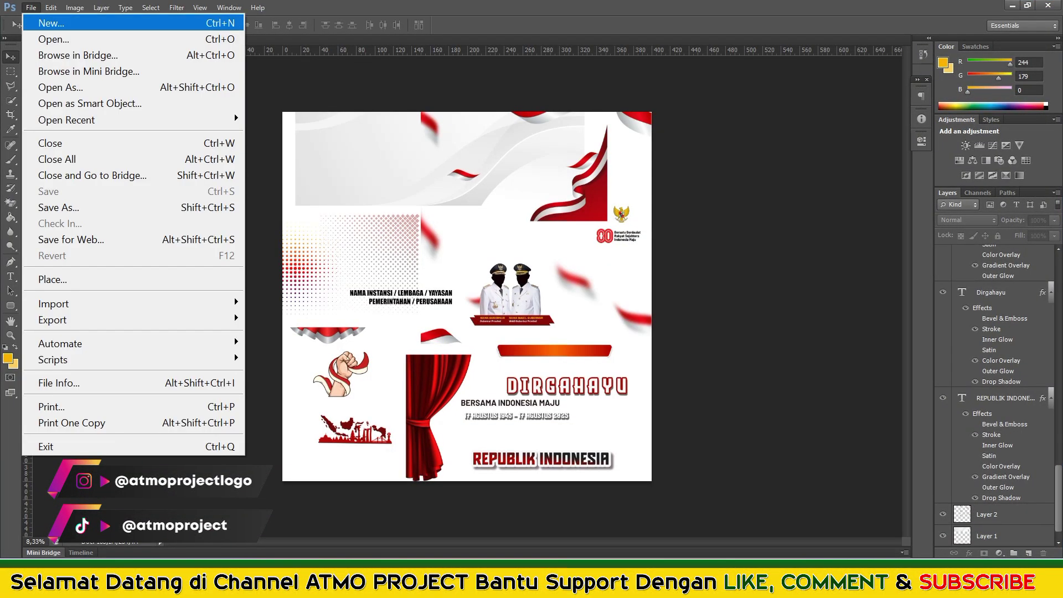
Create a 30 × 10 cm, 300 ppi document named 'Spanduk Hut RI Ke 80 Tahun'
key(Return)
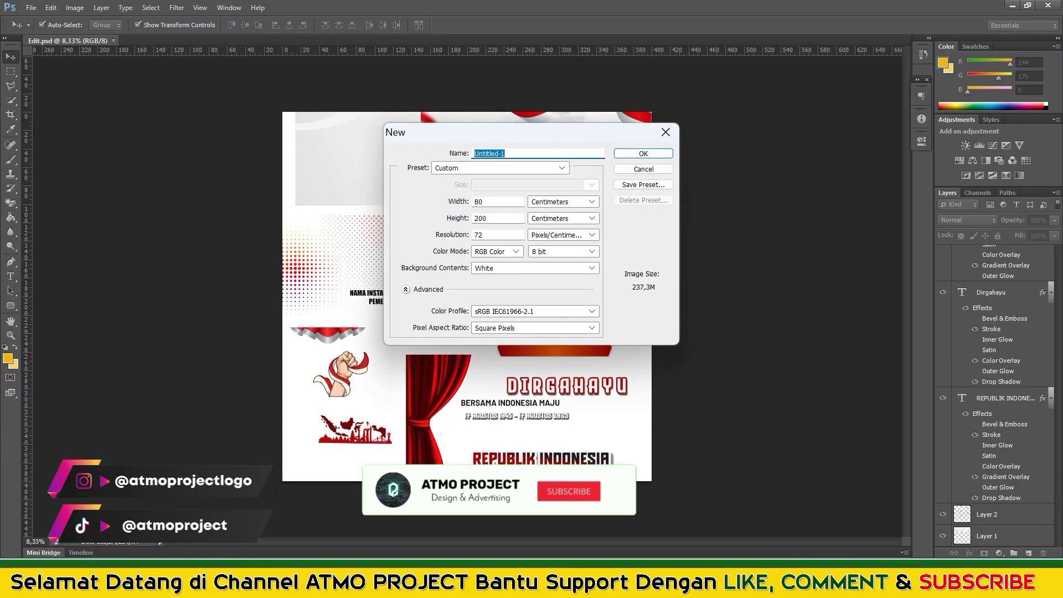
text(Spanduk )
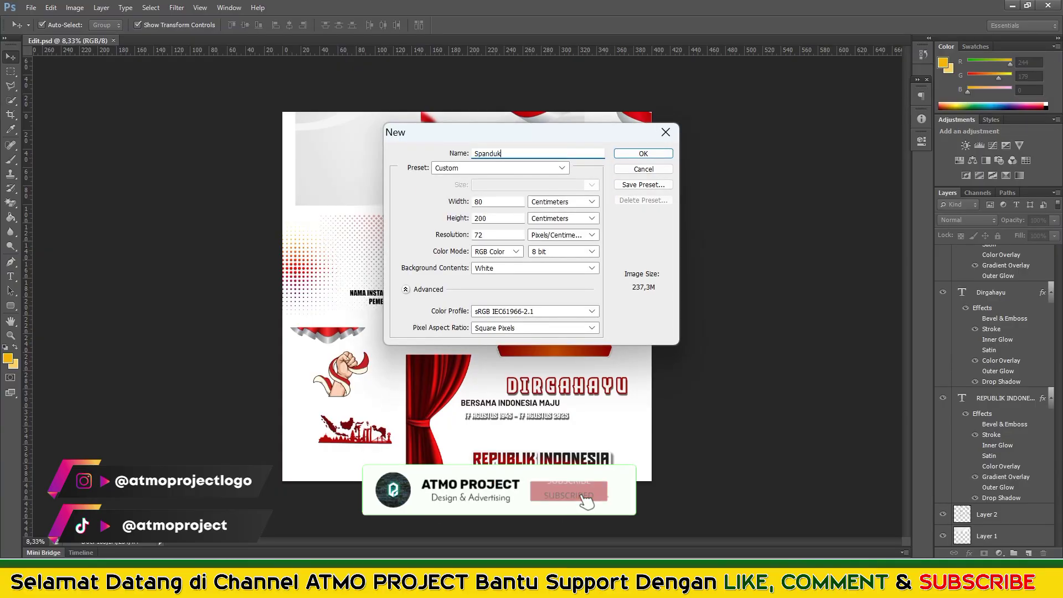
text(Hut RI )
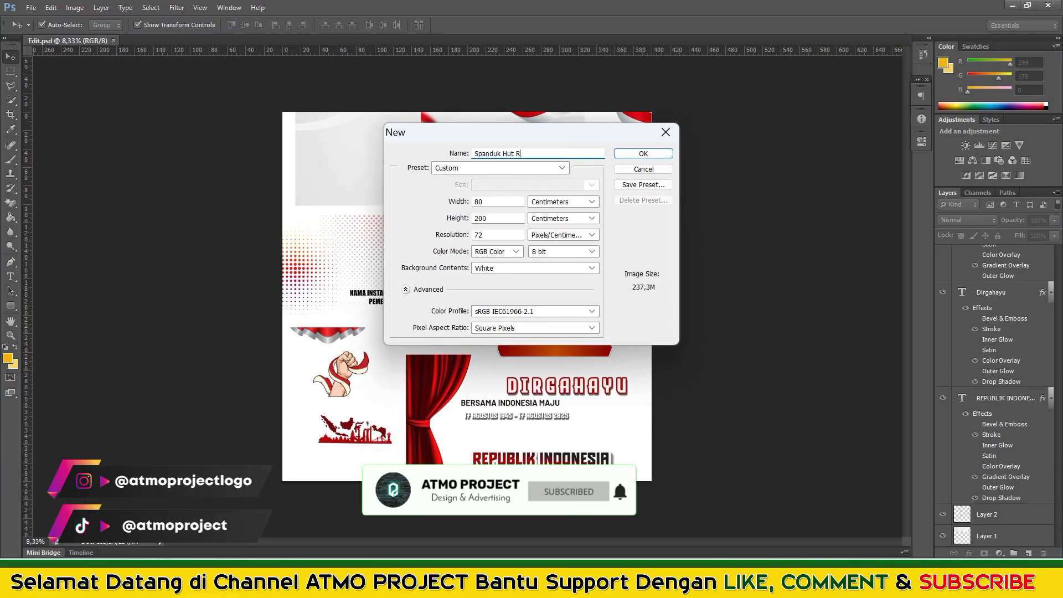
text(Ke )
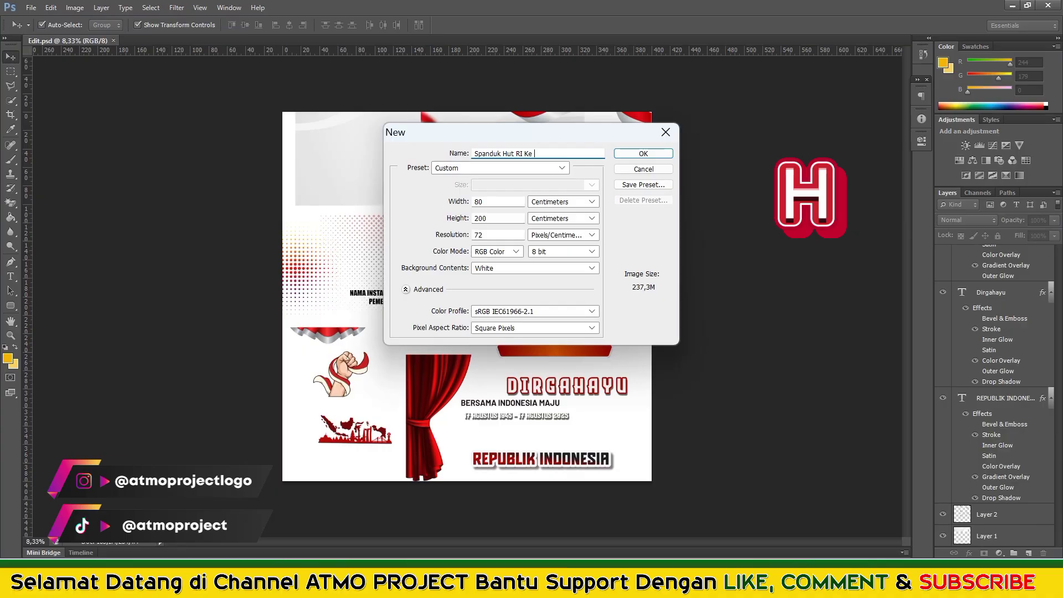
text(80 T)
text(ahun)
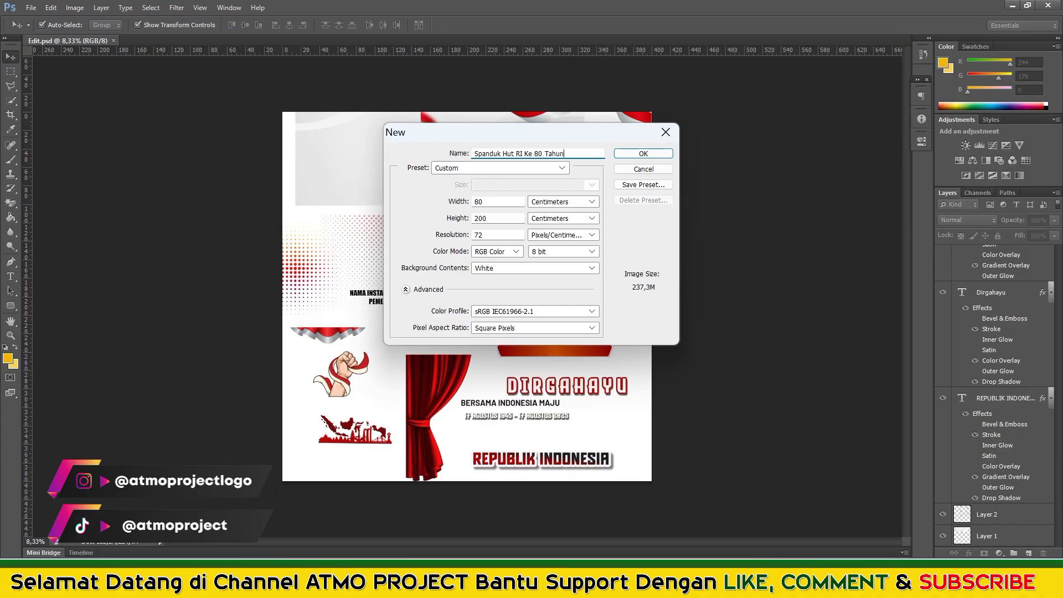
key(Tab)
text(30)
key(Tab)
text(10)
key(Tab)
text(300)
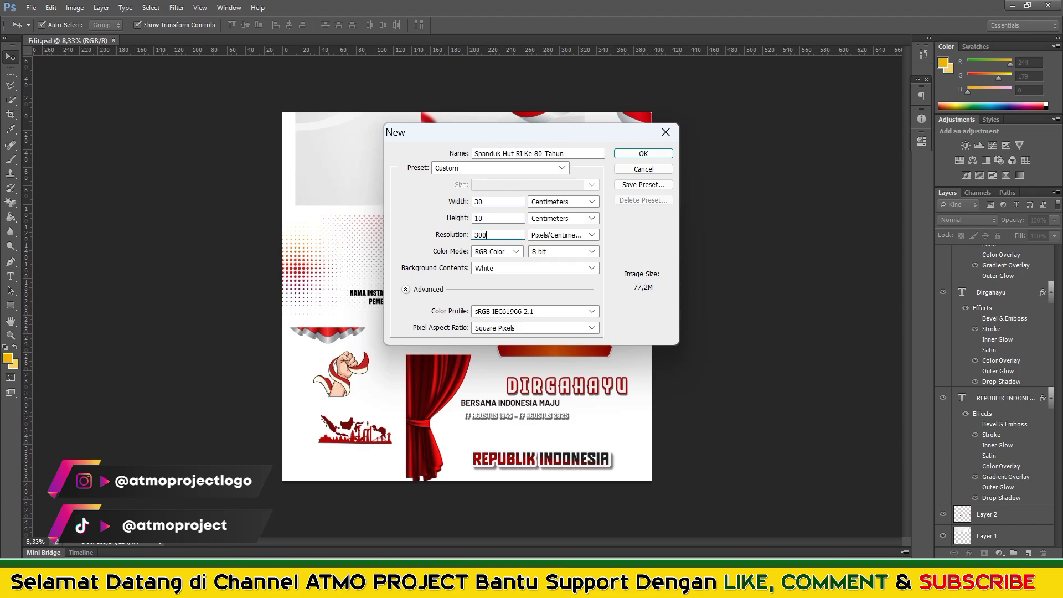
key(Return)
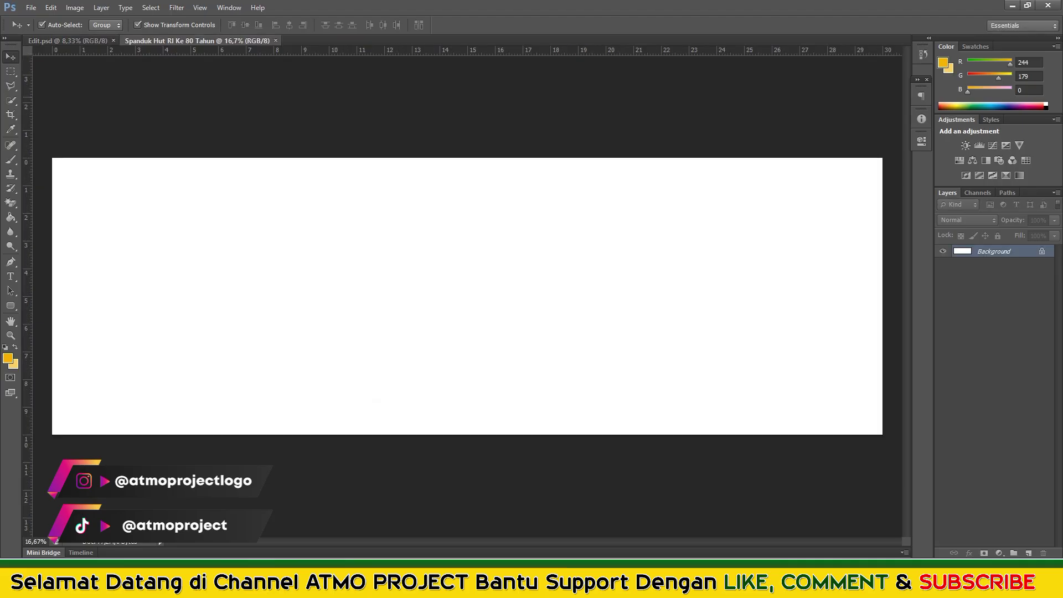
Bring the grey wave background layer from Edit.psd into the banner
key(ctrl+Tab)
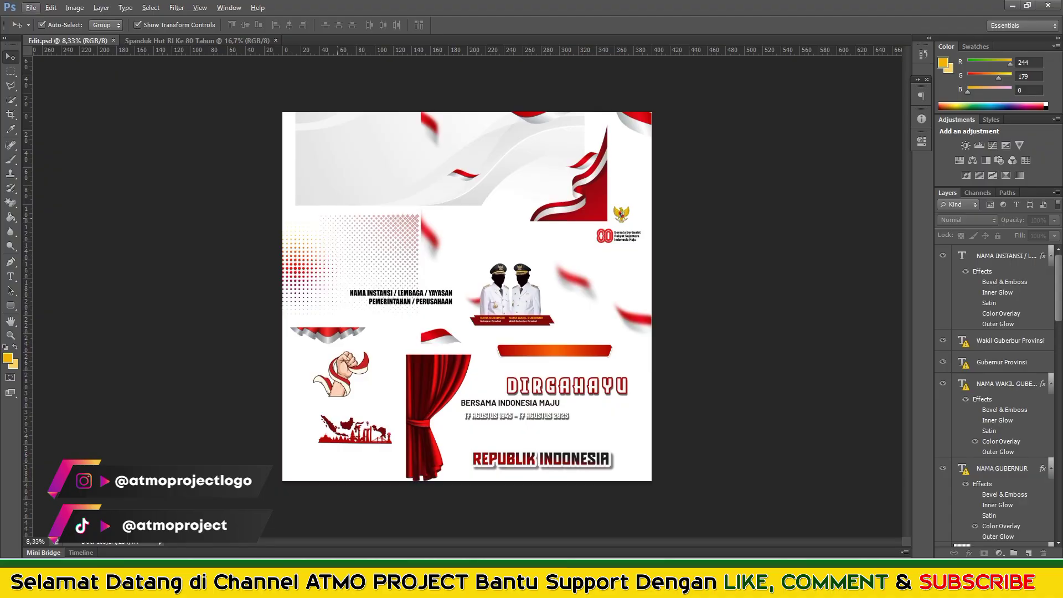
key(alt+comma)
mouse_move(465, 166)
mouse_down()
mouse_move(194, 40)
mouse_move(465, 249)
mouse_up()
key(ctrl+minus)
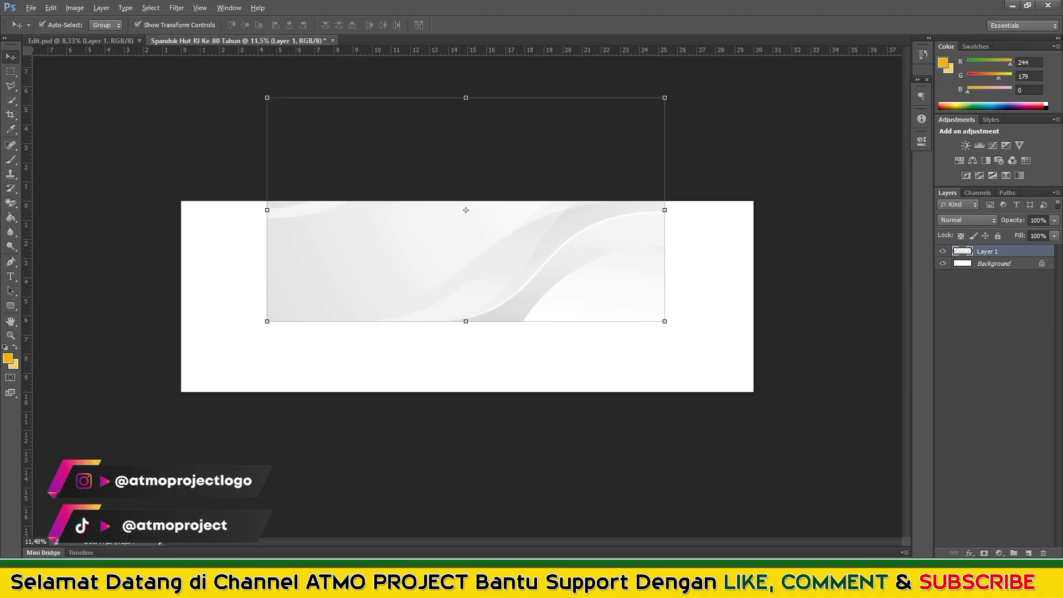
drag(310, 261, 388, 307)
scroll(465, 292, down, 1)
Enlarge and shift the wave background until it covers the whole canvas
key(ctrl+t)
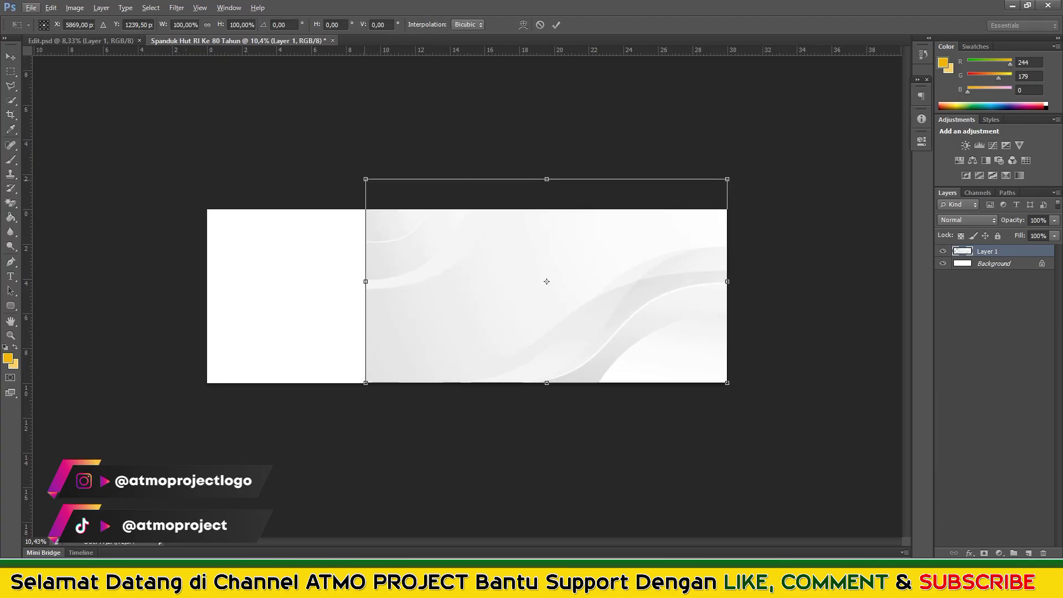
drag(366, 179, 203, 87)
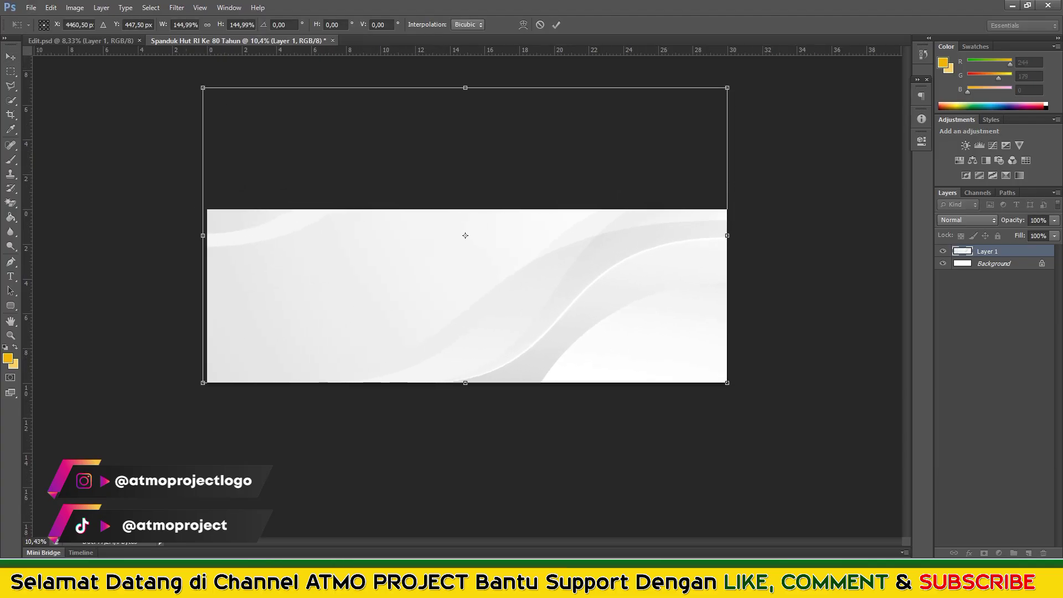
key(Return)
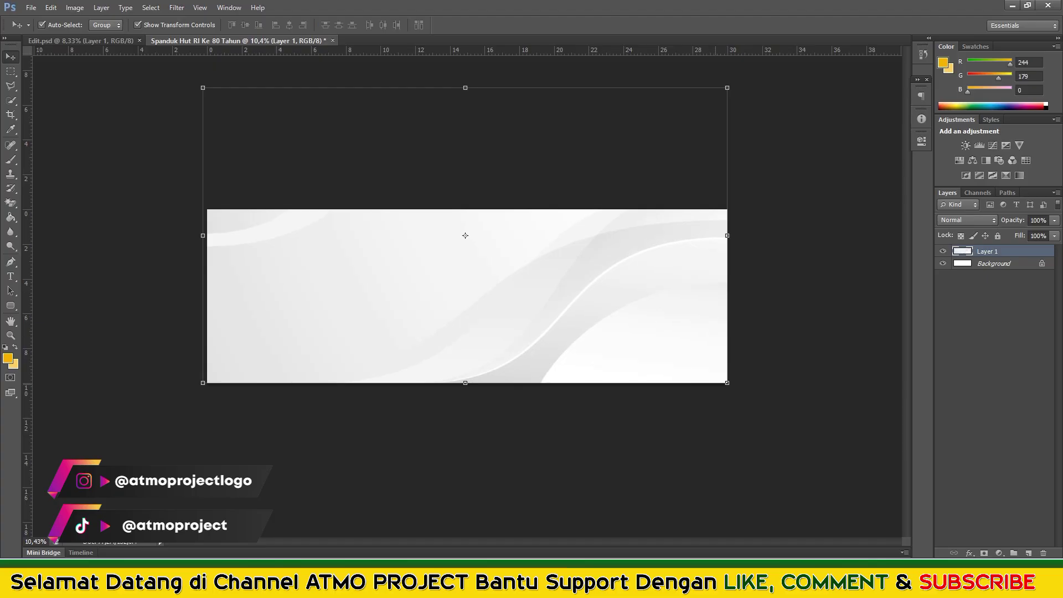
drag(727, 383, 791, 419)
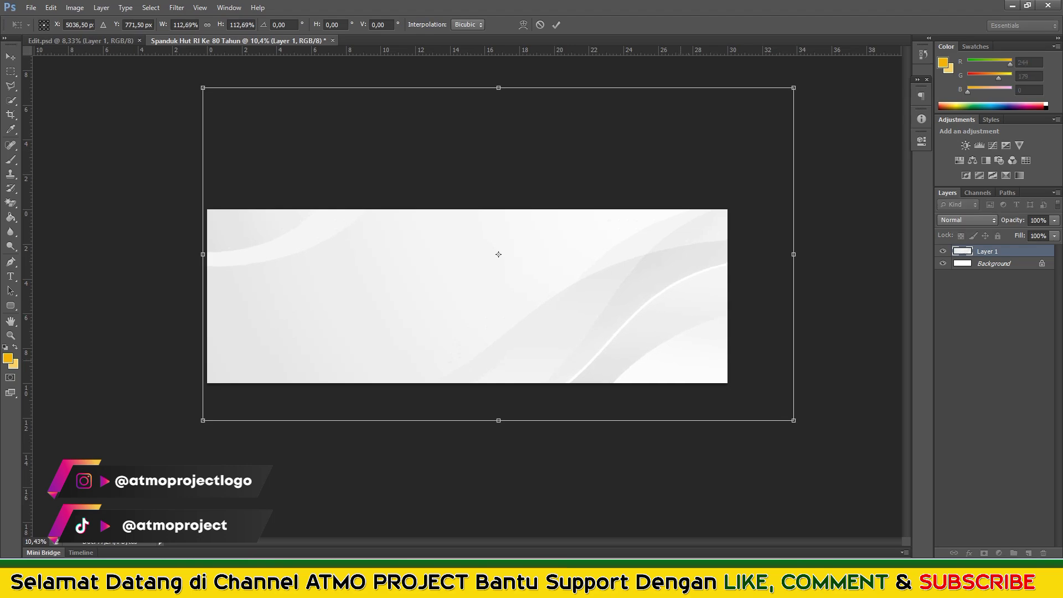
drag(679, 332, 643, 333)
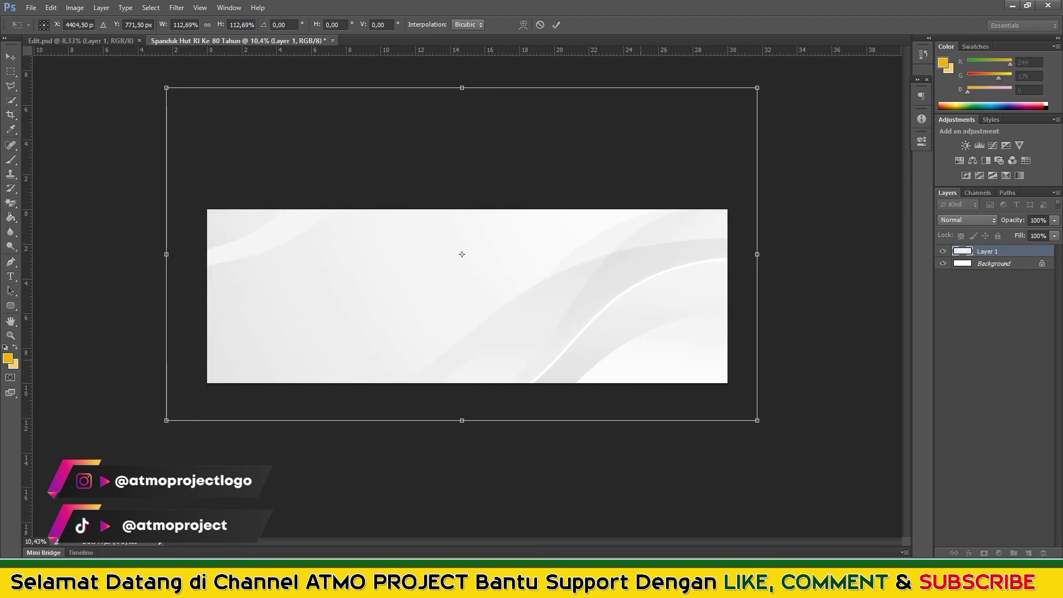
click(555, 24)
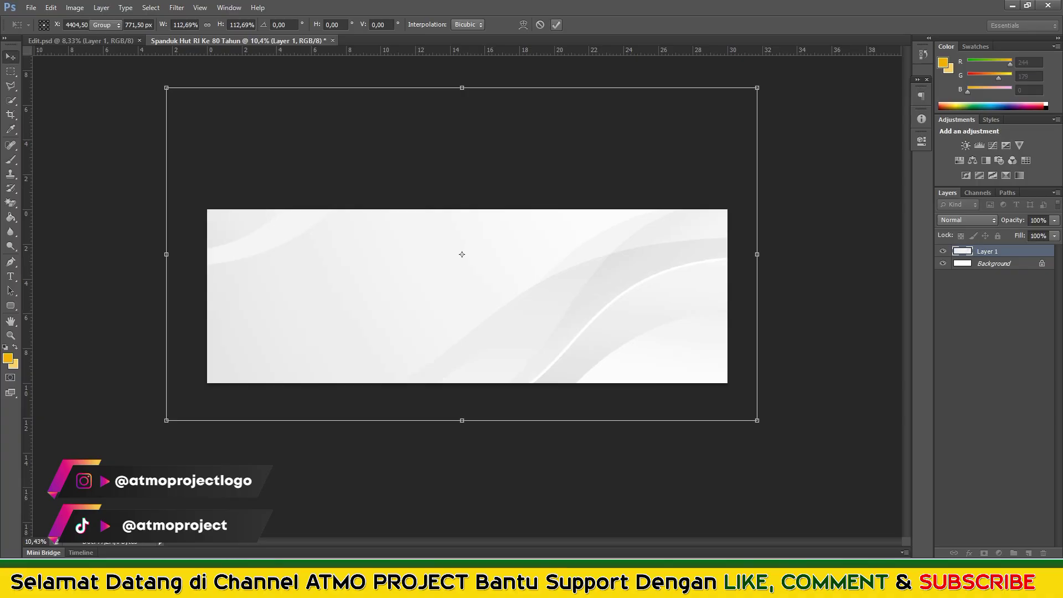
Delete the used background from Edit.psd and bring the halftone dots into the banner
key(ctrl+Tab)
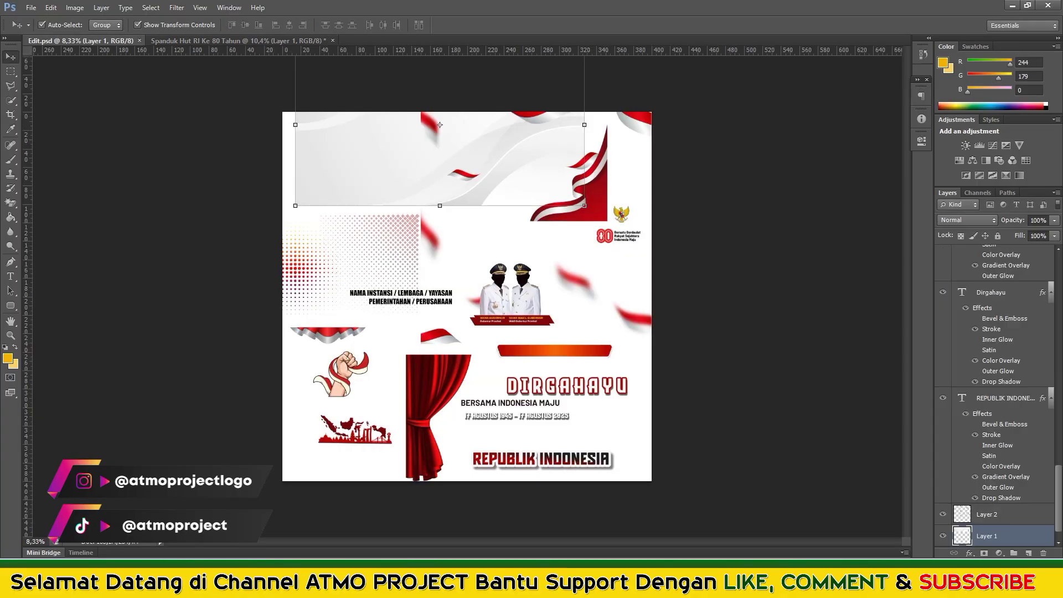
key(Delete)
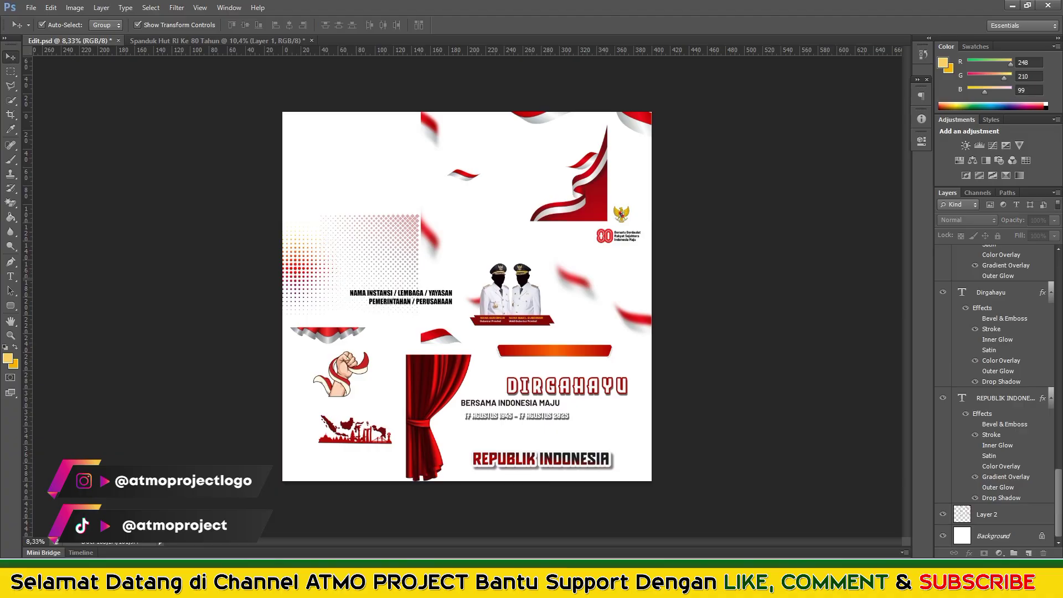
scroll(283, 271, up, 2)
scroll(282, 271, up, 4)
click(324, 261)
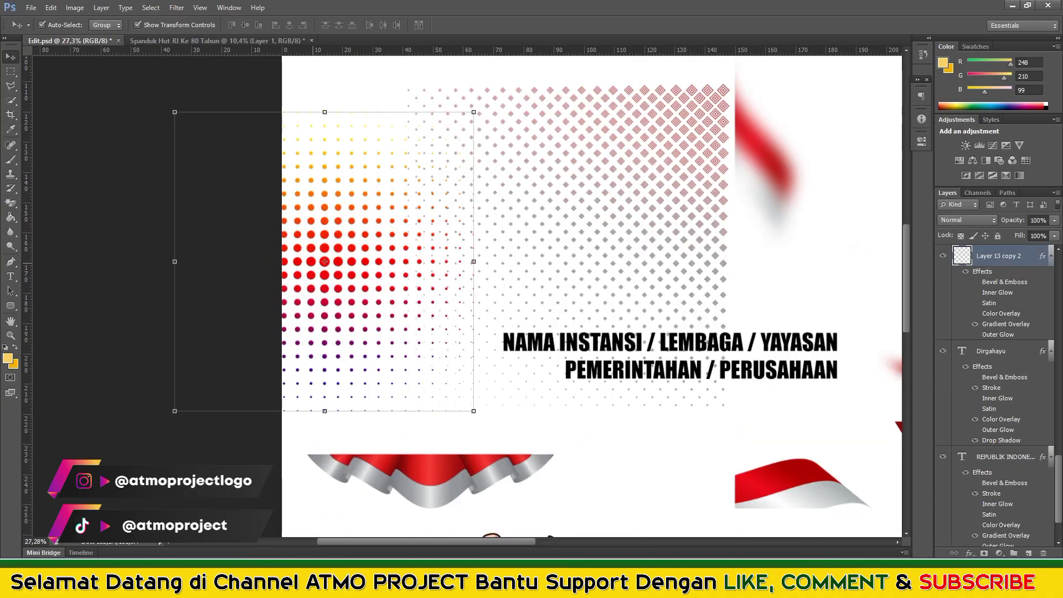
mouse_move(325, 261)
mouse_down()
mouse_move(462, 254)
mouse_move(254, 250)
mouse_up()
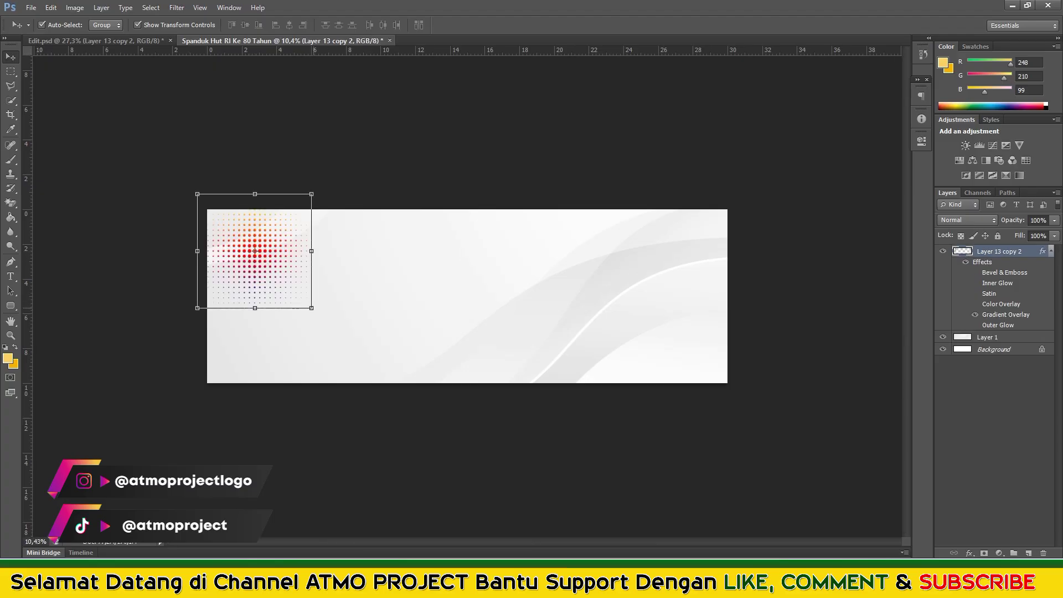
Enlarge the halftone dots to about 136% and place them top-left
key(ctrl+t)
drag(311, 308, 352, 349)
drag(300, 244, 269, 227)
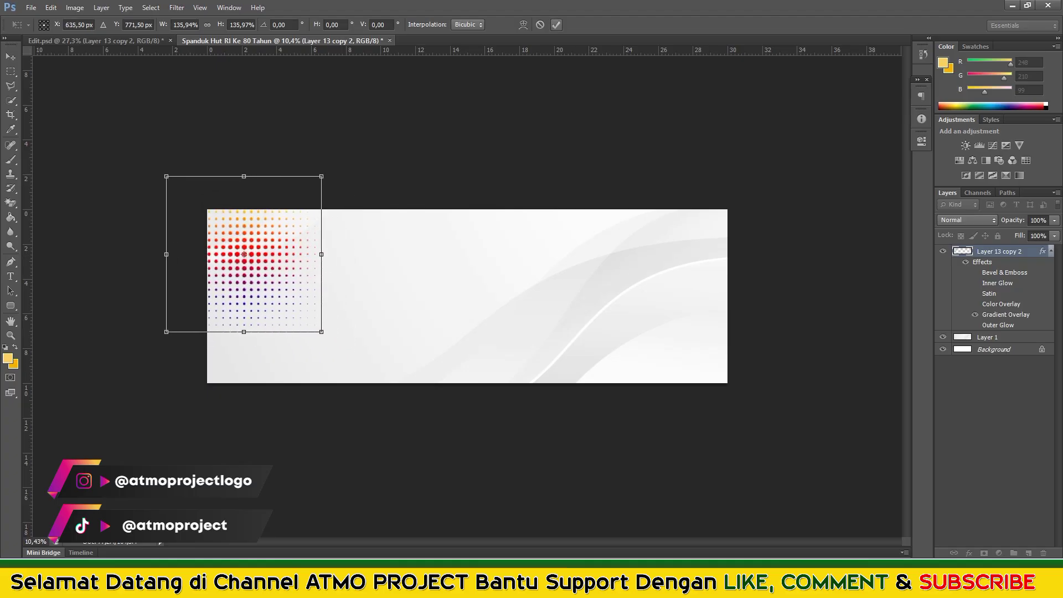
click(556, 24)
click(94, 40)
Delete the used dots from Edit.psd and place the diamond halftone top-right
key(Delete)
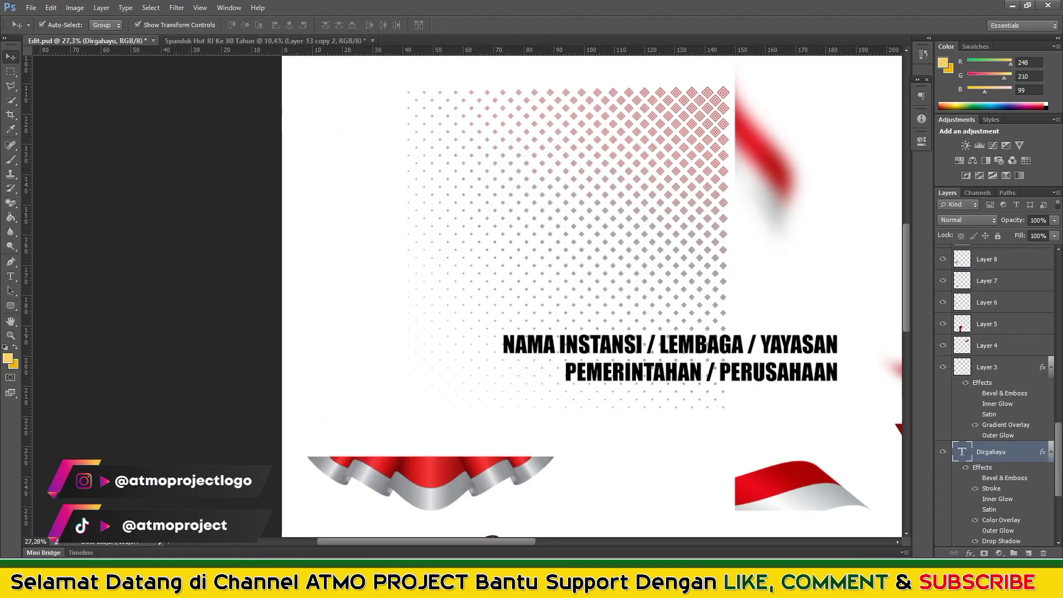
click(609, 167)
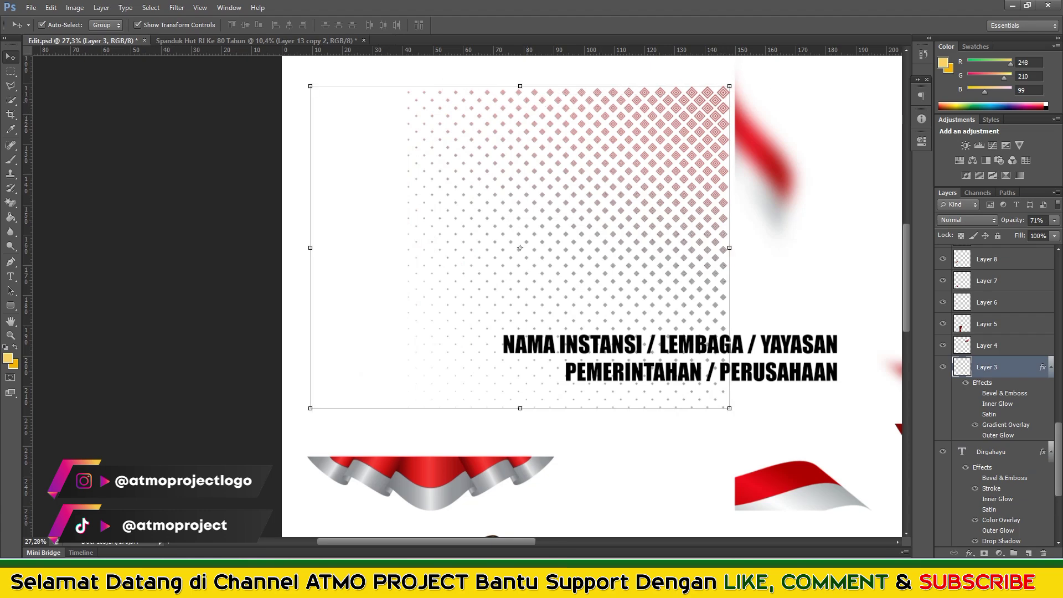
drag(675, 119, 471, 88)
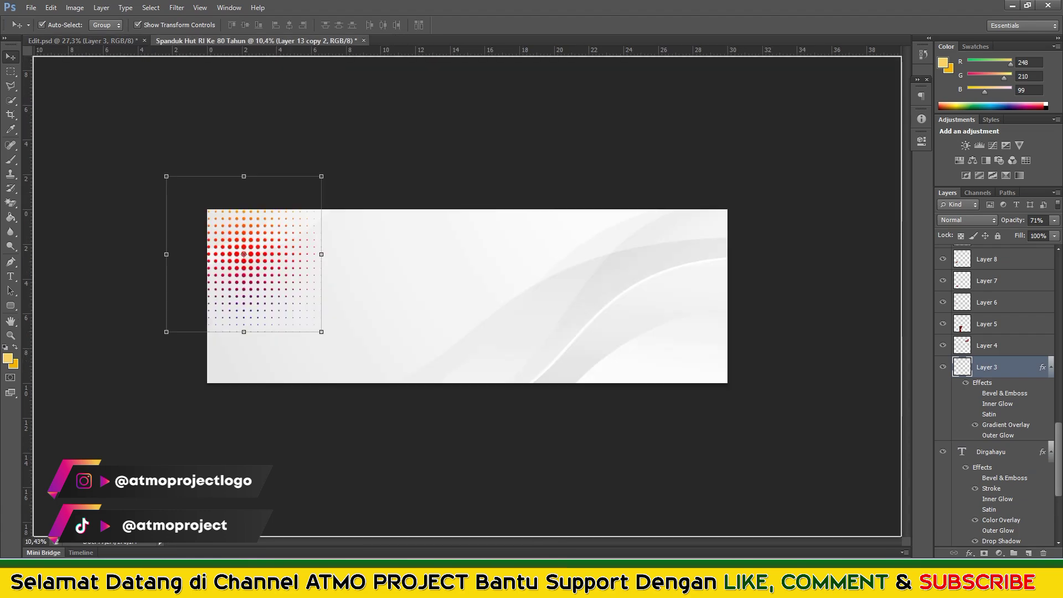
drag(404, 222, 667, 290)
click(666, 289)
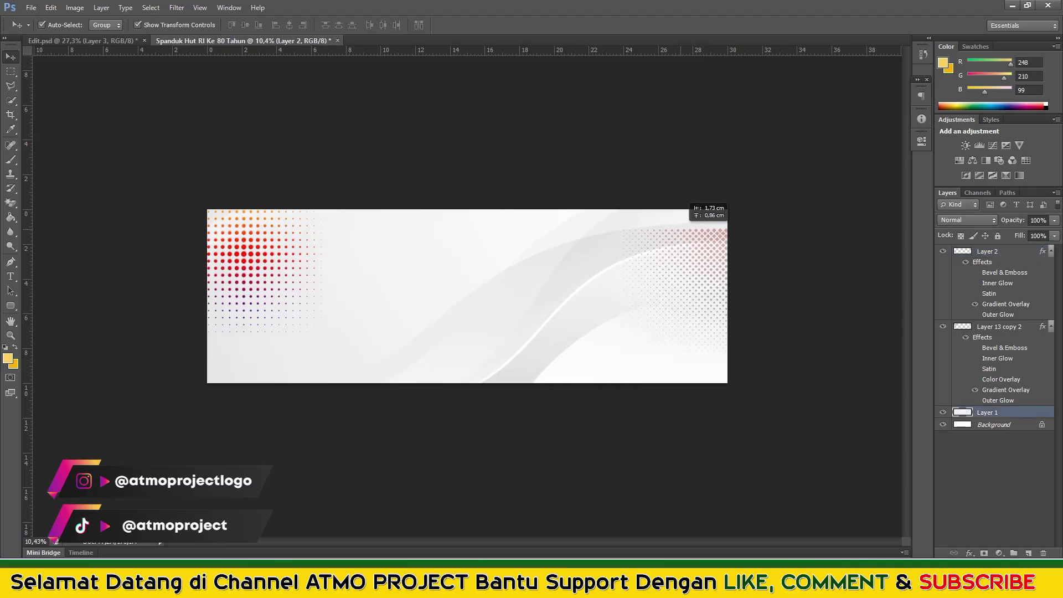
drag(667, 290, 647, 271)
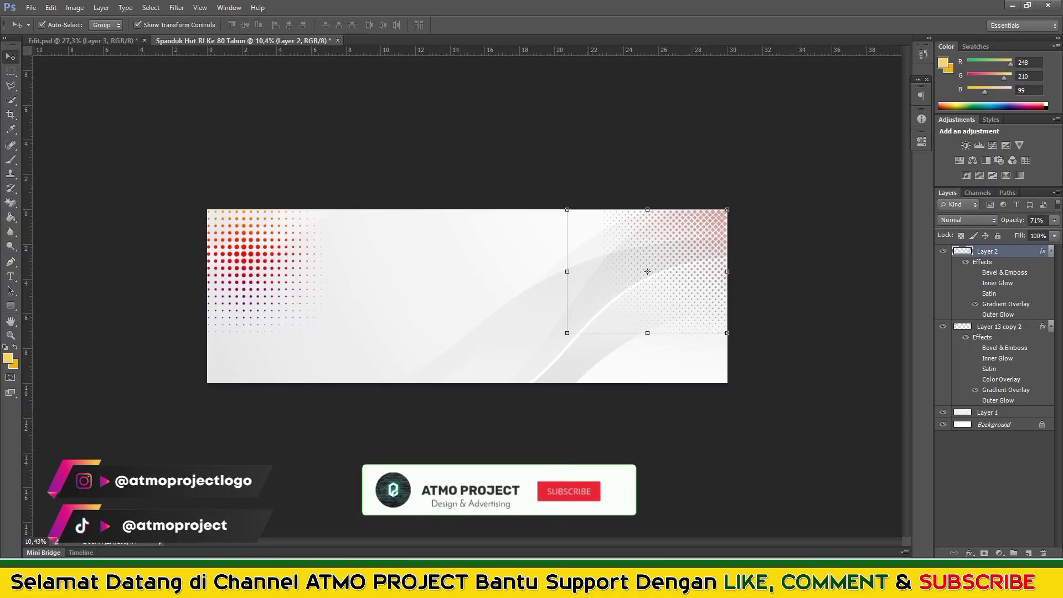
Enlarge the diamond halftone to about 127%, then delete it from Edit.psd
mouse_move(567, 333)
mouse_down()
mouse_move(524, 366)
mouse_move(533, 358)
mouse_up()
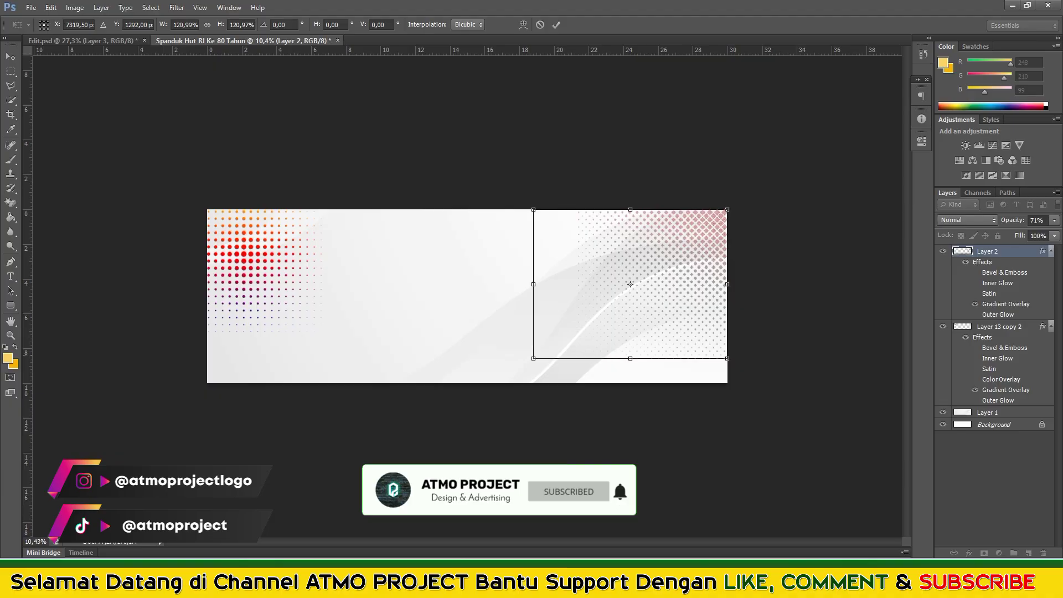
key(Return)
click(463, 255)
key(ctrl+Tab)
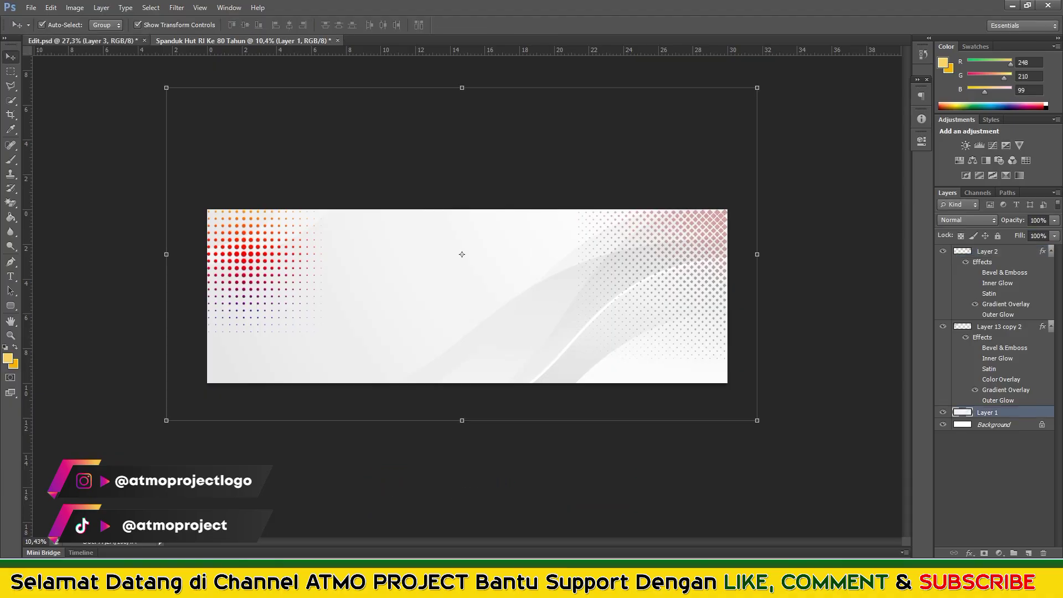
key(Delete)
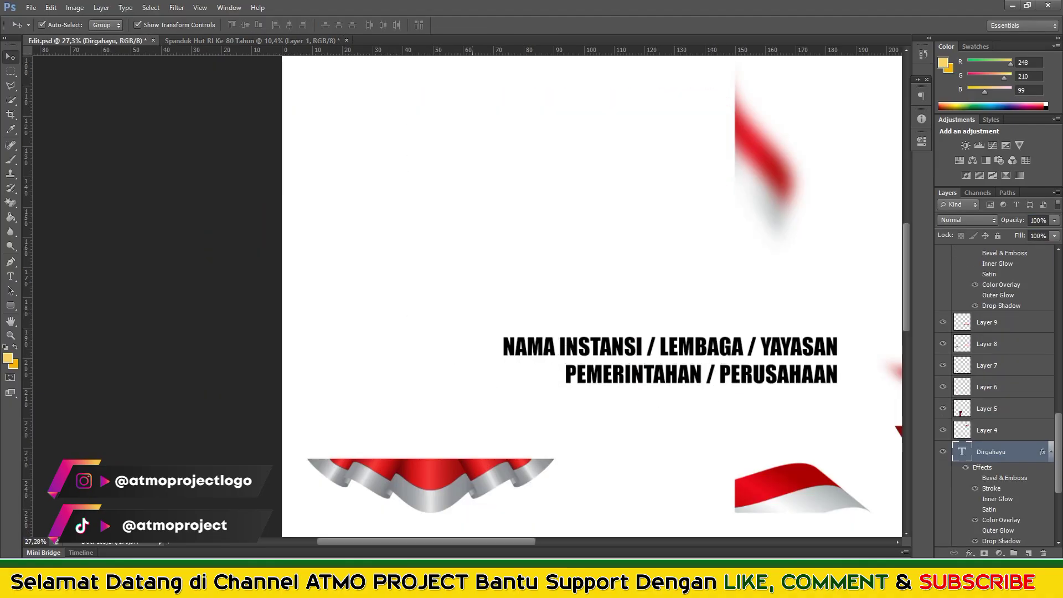
Bring the blurred red ribbon pieces into the banner and shift them left
scroll(238, 261, down, 2)
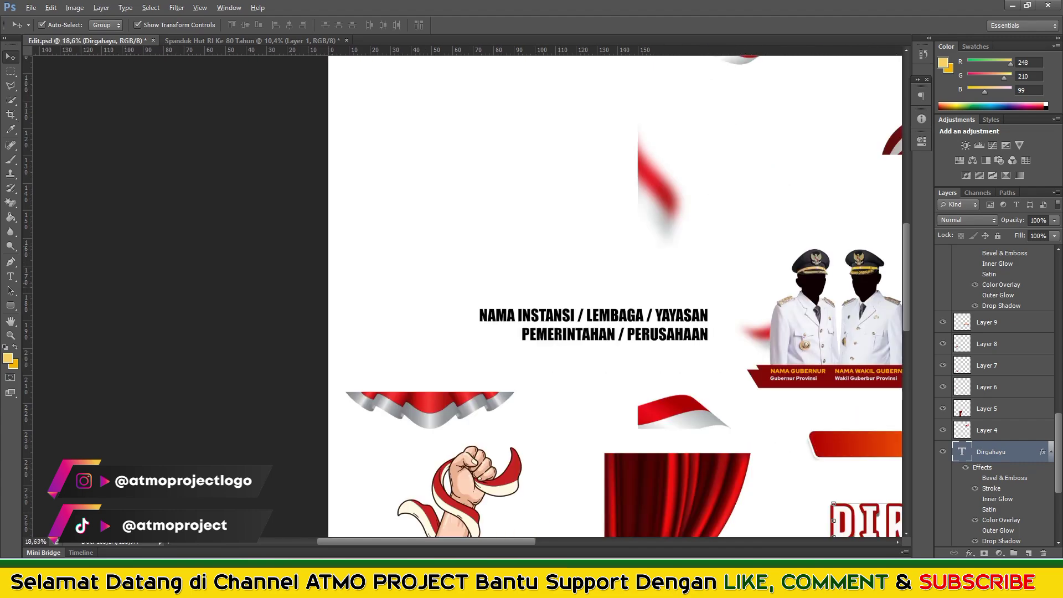
scroll(238, 262, down, 2)
scroll(238, 261, down, 2)
key(alt)
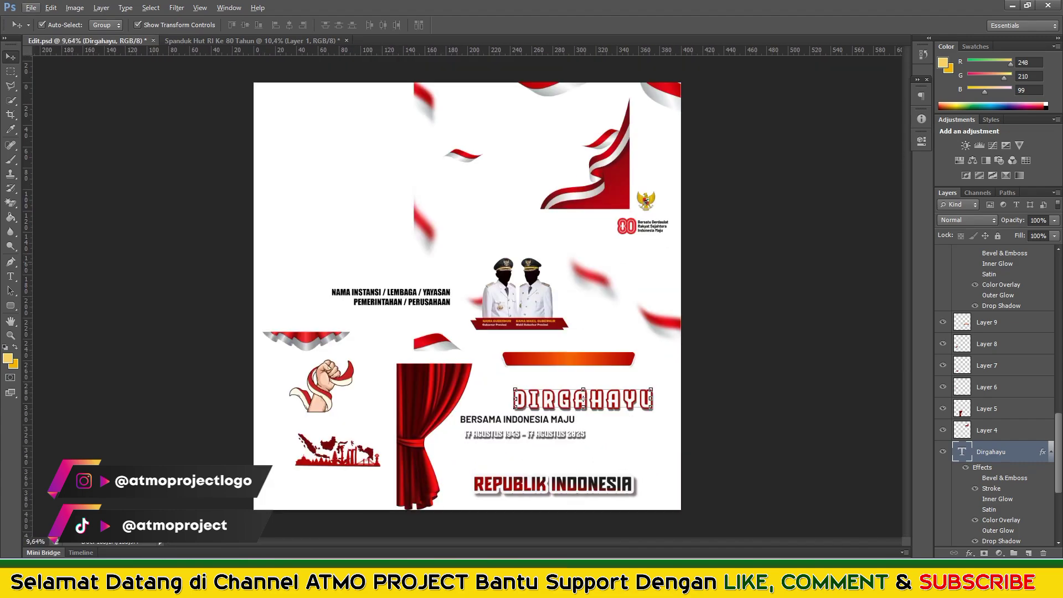
scroll(475, 266, up, 1)
key(ctrl+v)
mouse_move(388, 249)
mouse_down()
mouse_move(299, 152)
mouse_move(558, 282)
mouse_up()
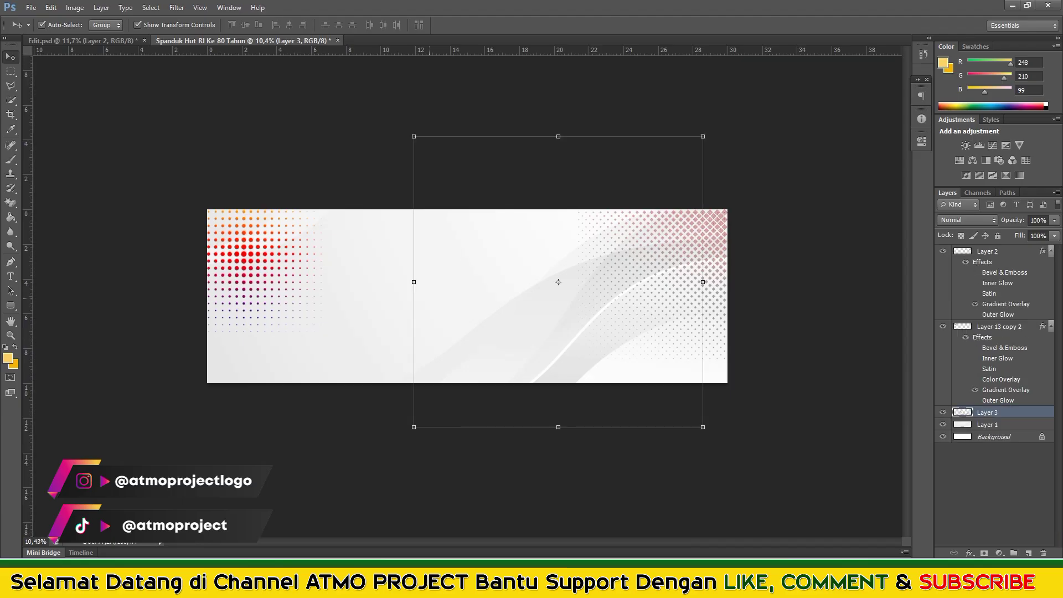
drag(616, 319, 523, 307)
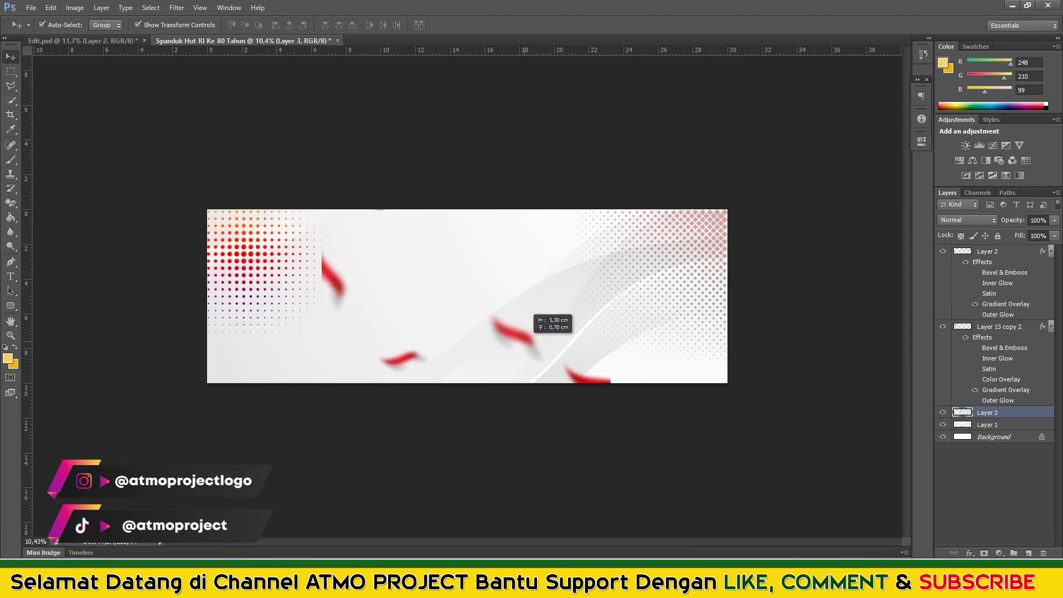
Enlarge the ribbons to about 159% and raise them higher on the banner
scroll(466, 297, down, 3)
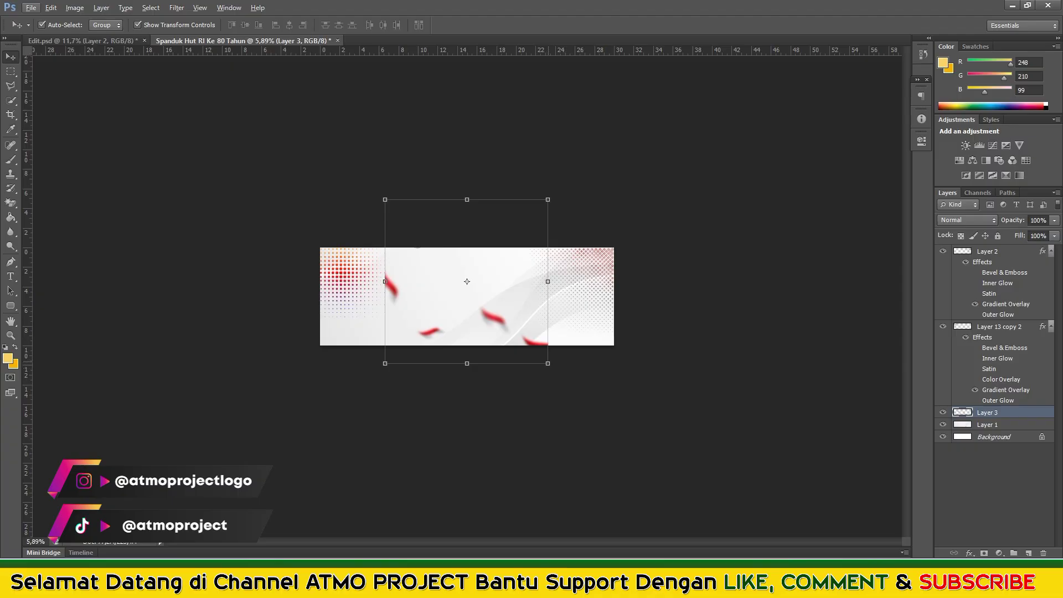
key(ctrl+t)
drag(548, 363, 597, 412)
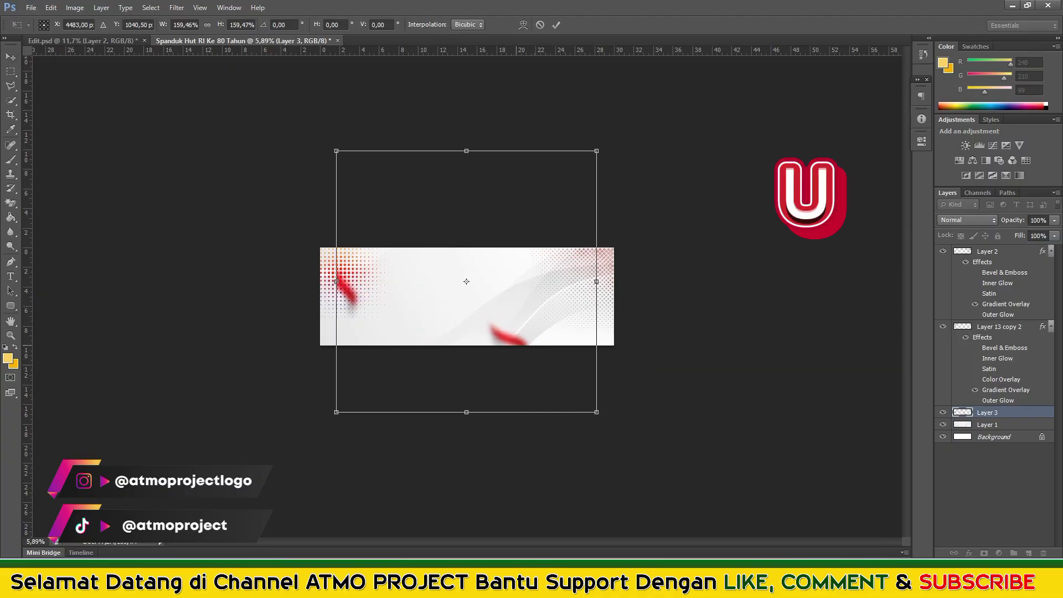
mouse_move(466, 281)
mouse_down()
mouse_move(463, 248)
mouse_move(450, 263)
mouse_up()
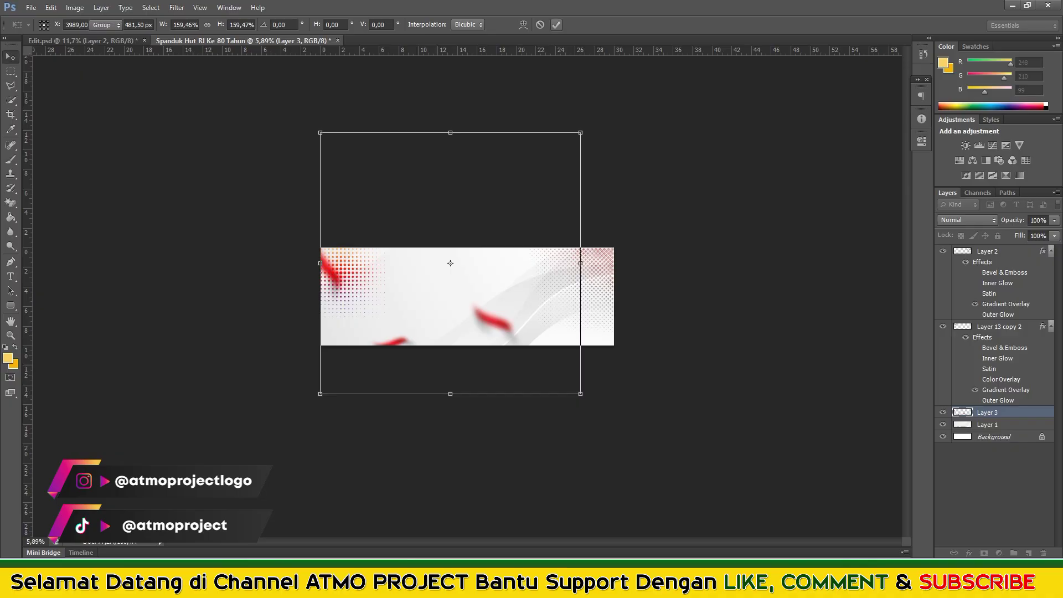
key(Return)
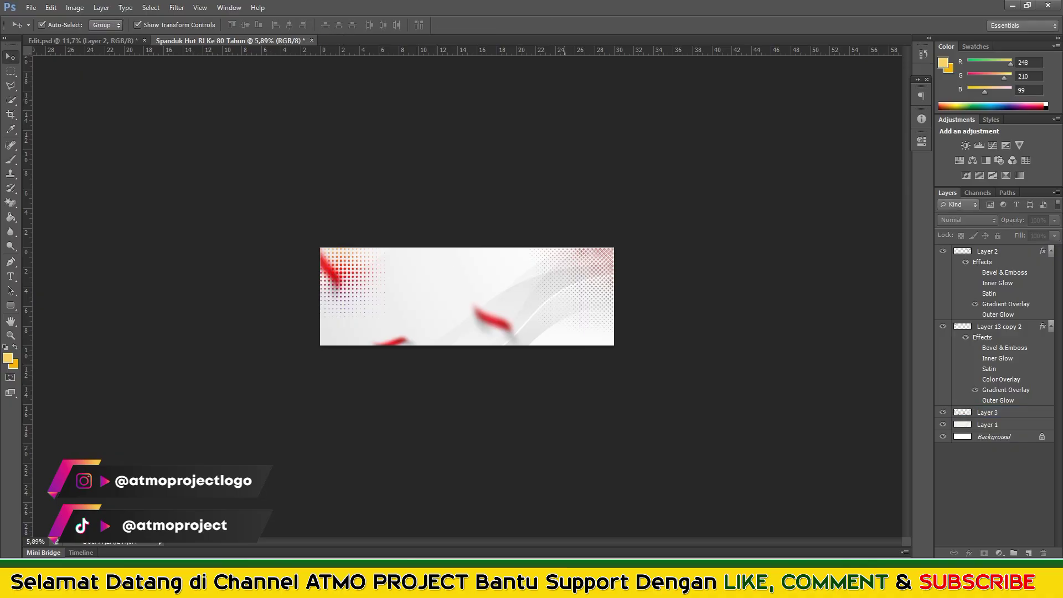
key(ctrl+Tab)
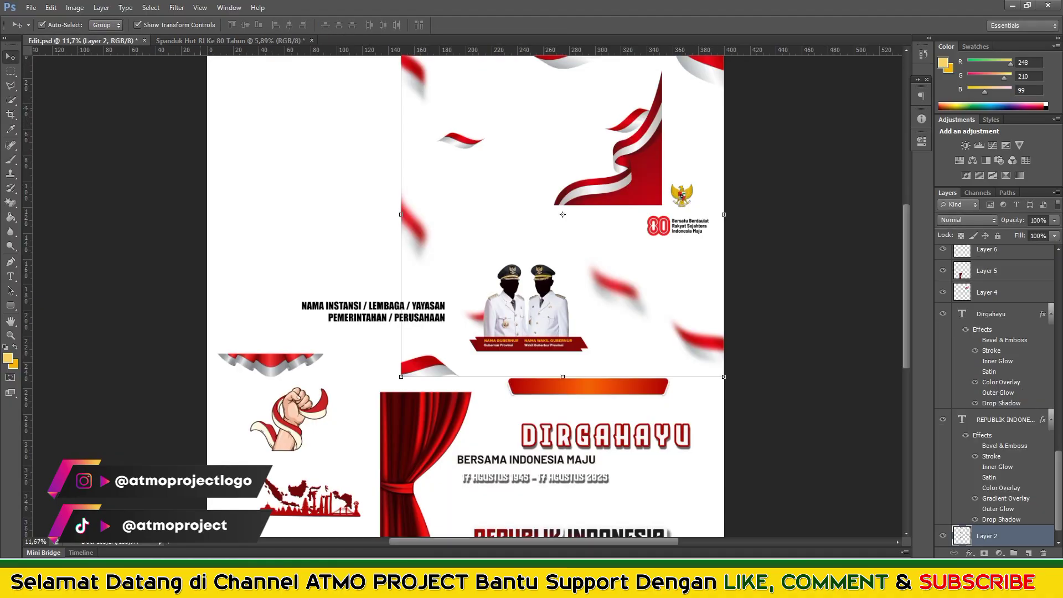
Remove the used ribbons from Edit.psd and place the flag swoosh bottom-right at about 132%
key(Delete)
click(986, 293)
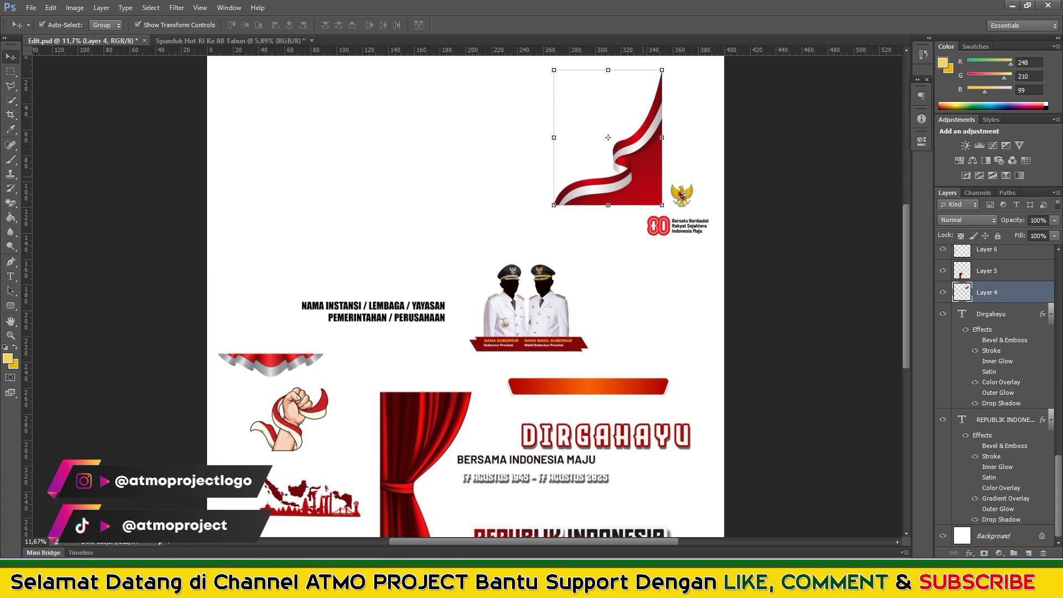
mouse_move(637, 138)
mouse_down()
mouse_move(256, 11)
mouse_move(587, 311)
mouse_up()
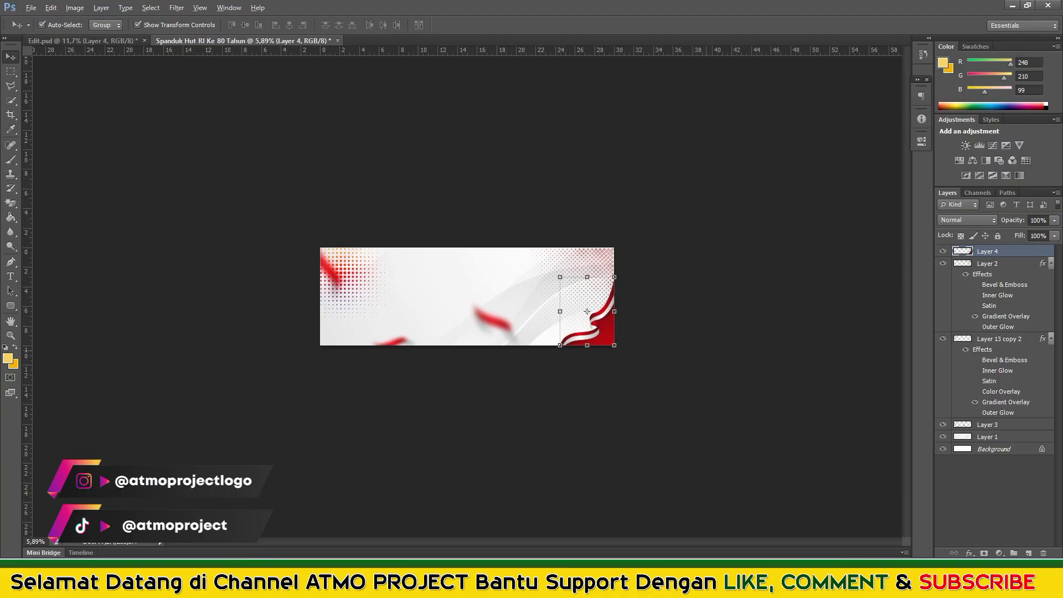
key(ctrl+plus)
key(ctrl+plus)
key(ctrl+plus)
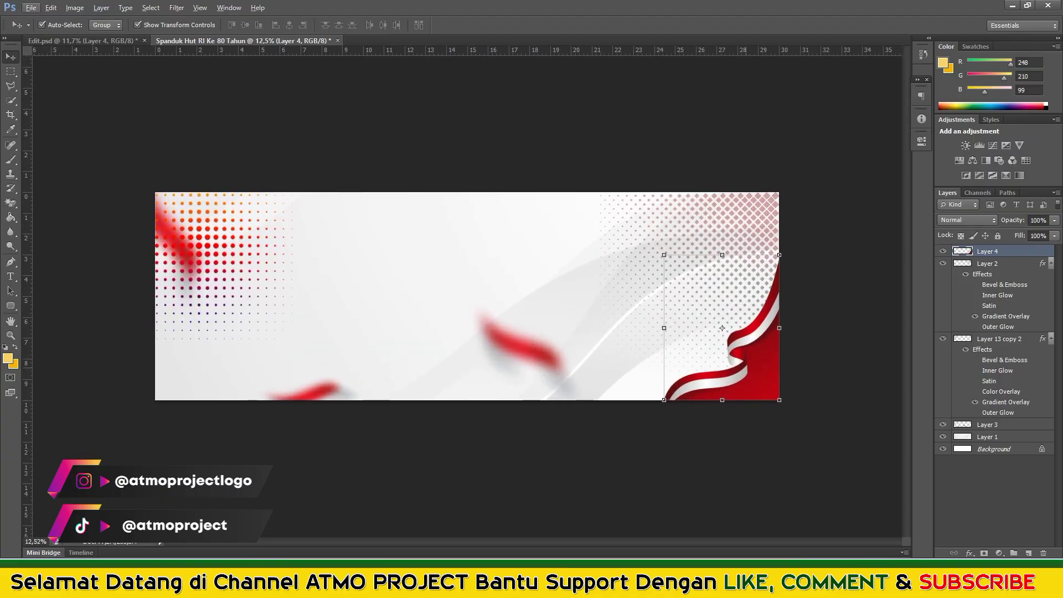
key(ctrl+minus)
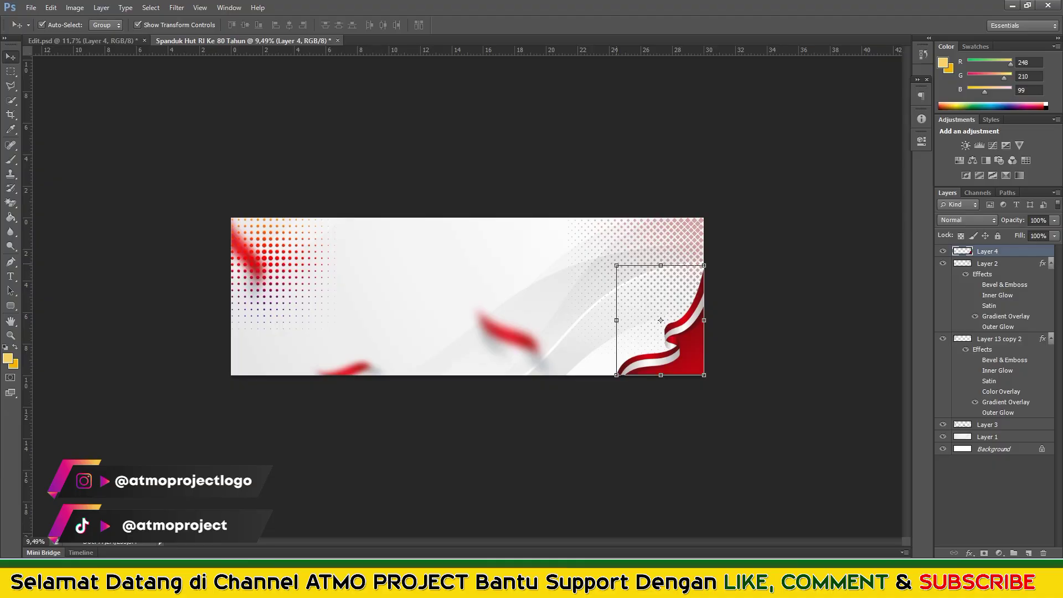
drag(616, 265, 588, 230)
key(Return)
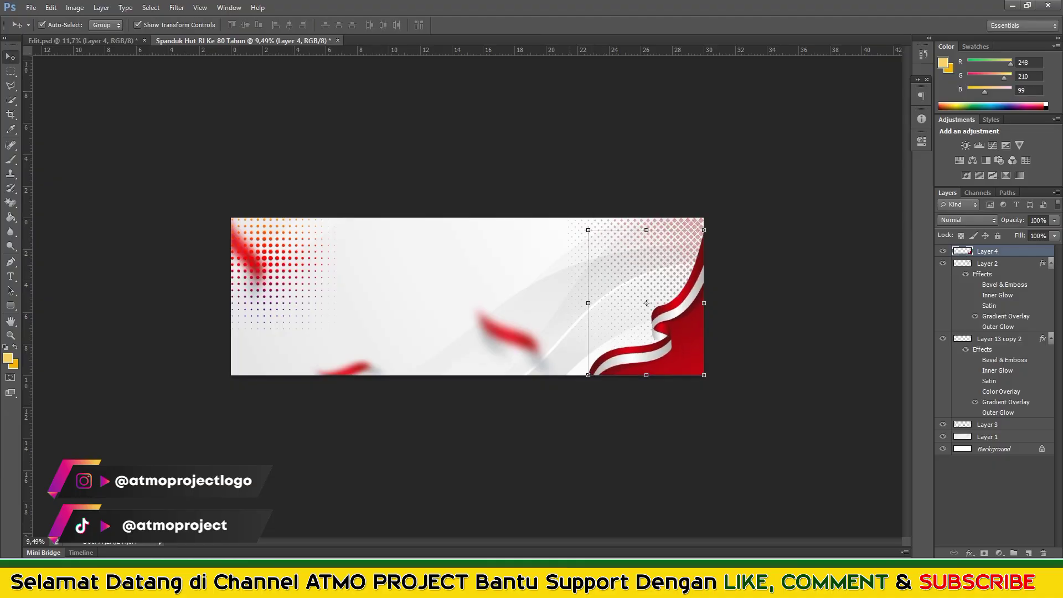
click(441, 243)
Delete the used swoosh from Edit.psd and bring the red curtain in, above all layers
key(ctrl+Tab)
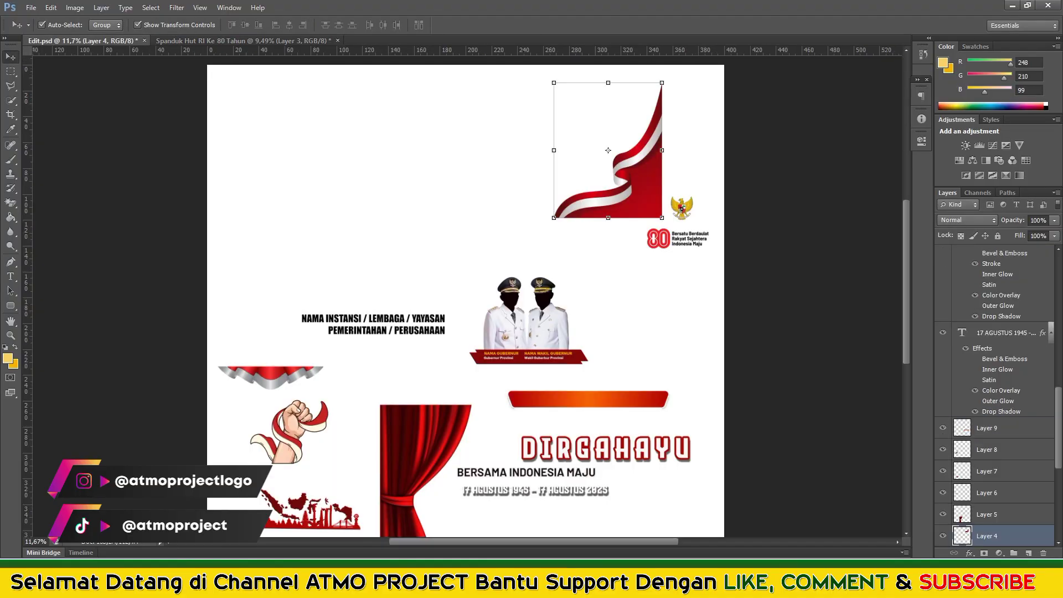
key(Delete)
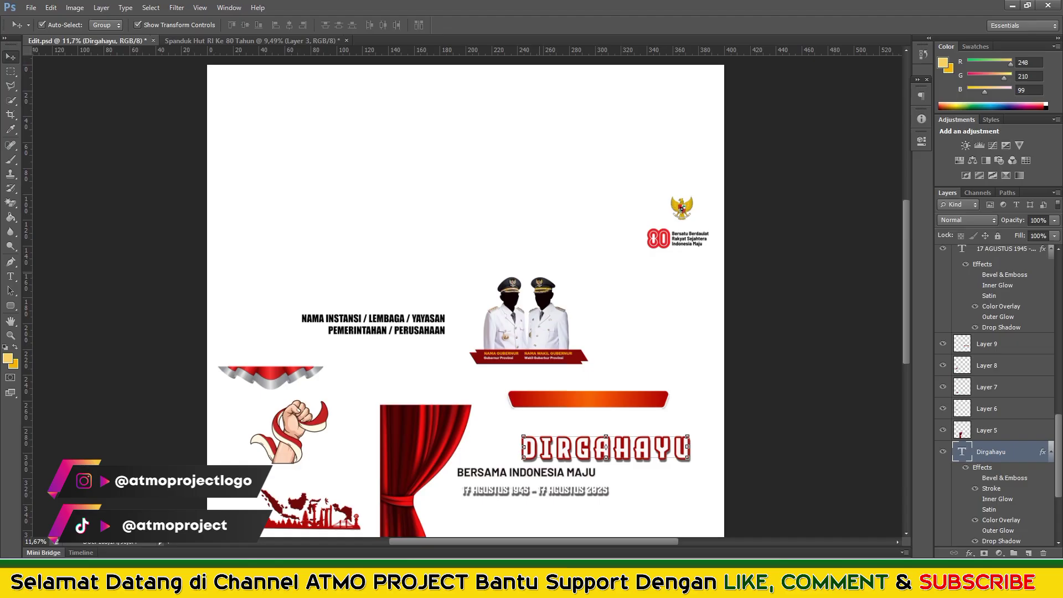
drag(426, 470, 249, 42)
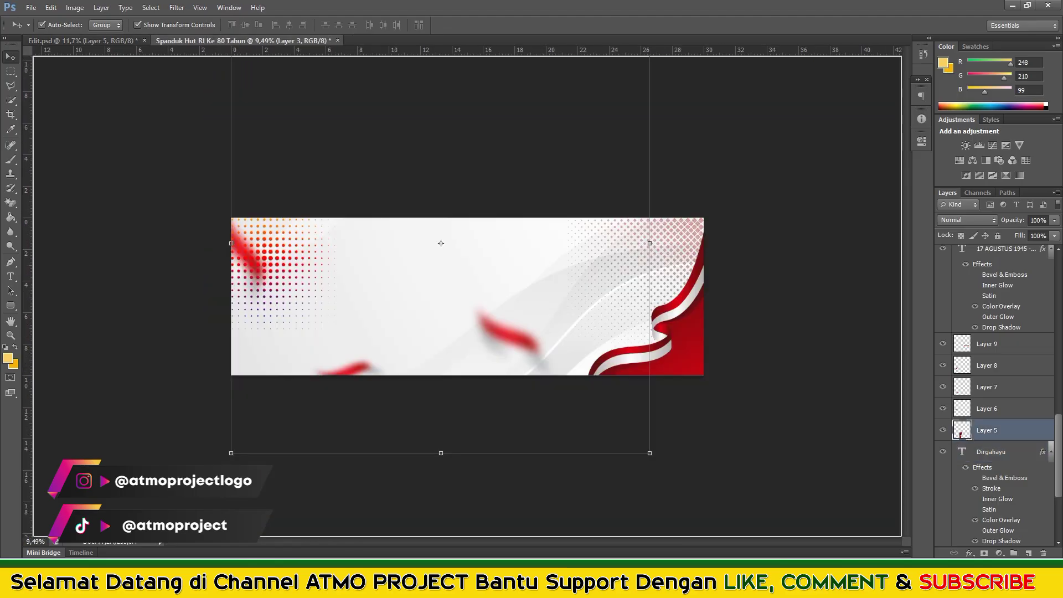
drag(249, 41, 264, 257)
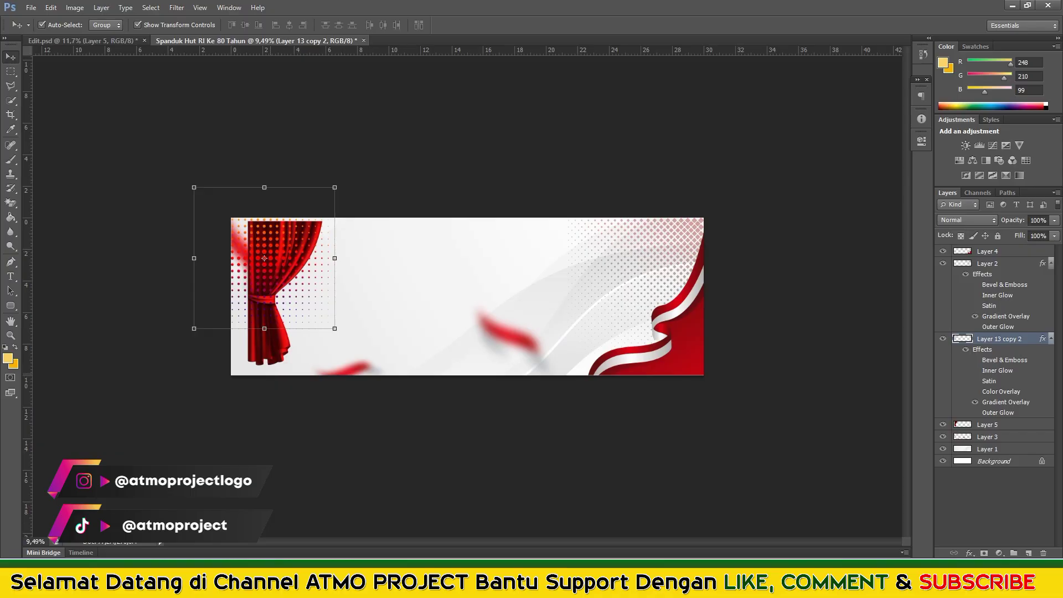
click(264, 258)
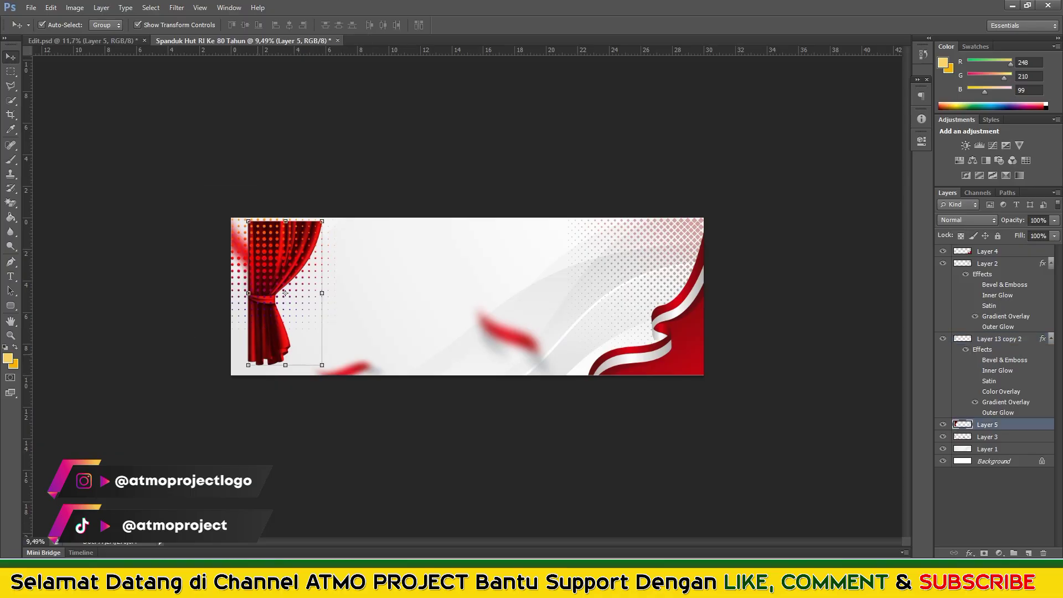
key(ctrl+bracketright)
key(ctrl+bracketright)
key(ctrl+bracketright)
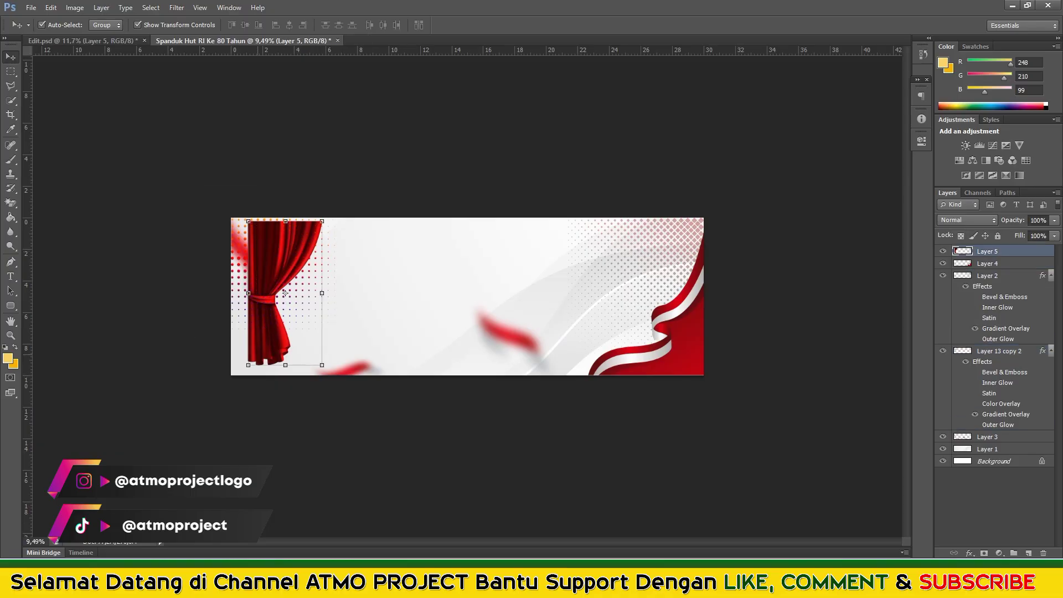
Enlarge the curtain to about 162% along the banner's left edge
drag(285, 293, 264, 286)
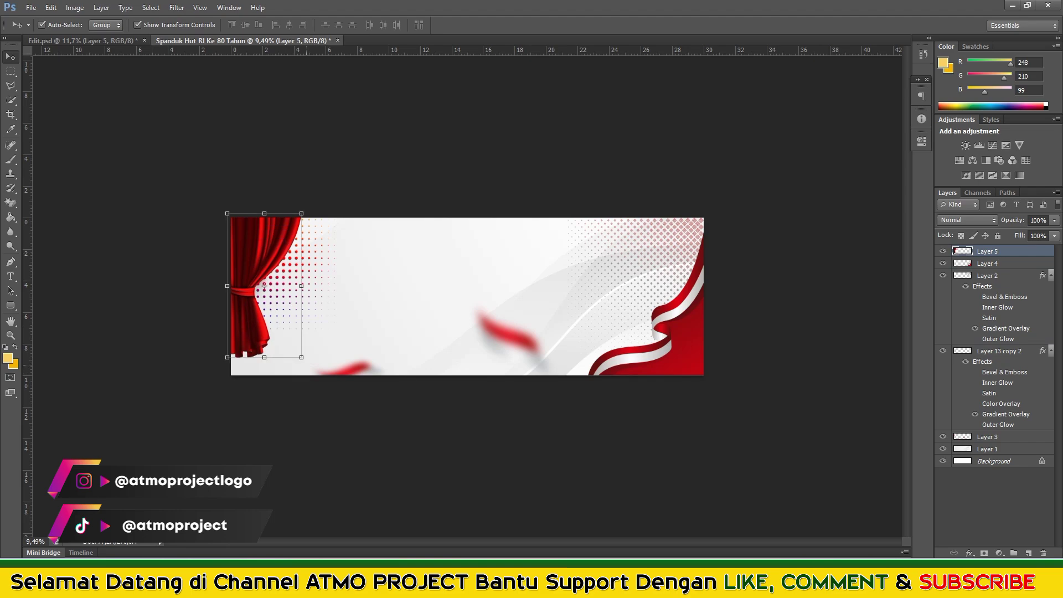
drag(301, 357, 310, 376)
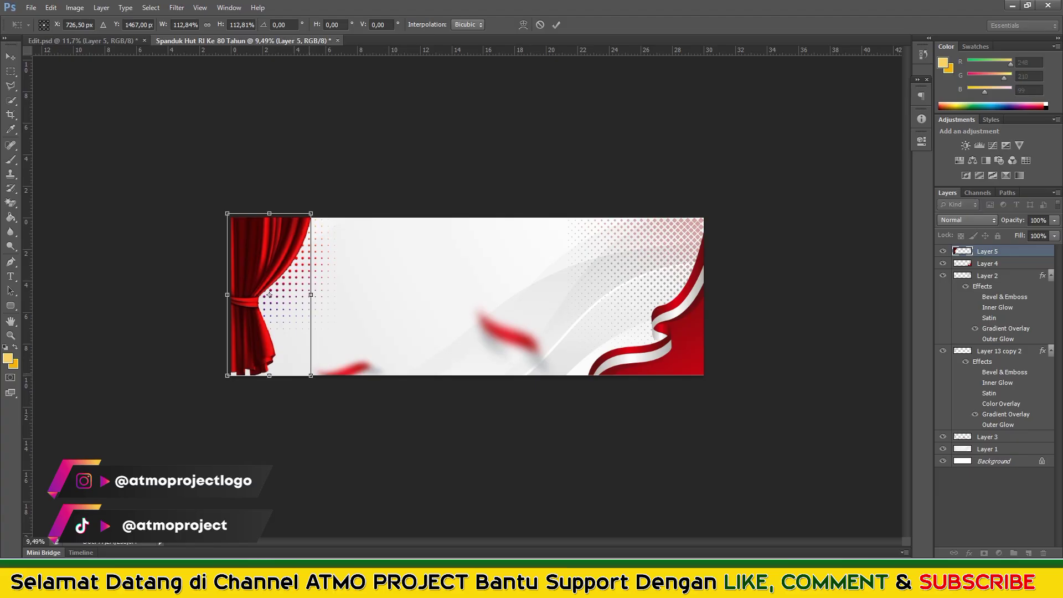
drag(311, 376, 346, 446)
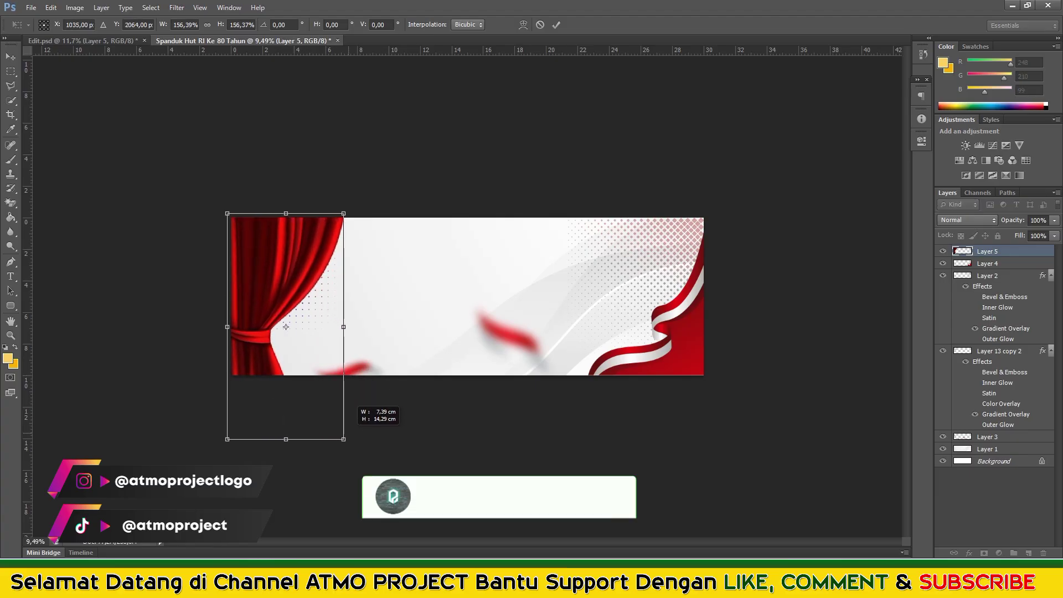
drag(296, 280, 273, 279)
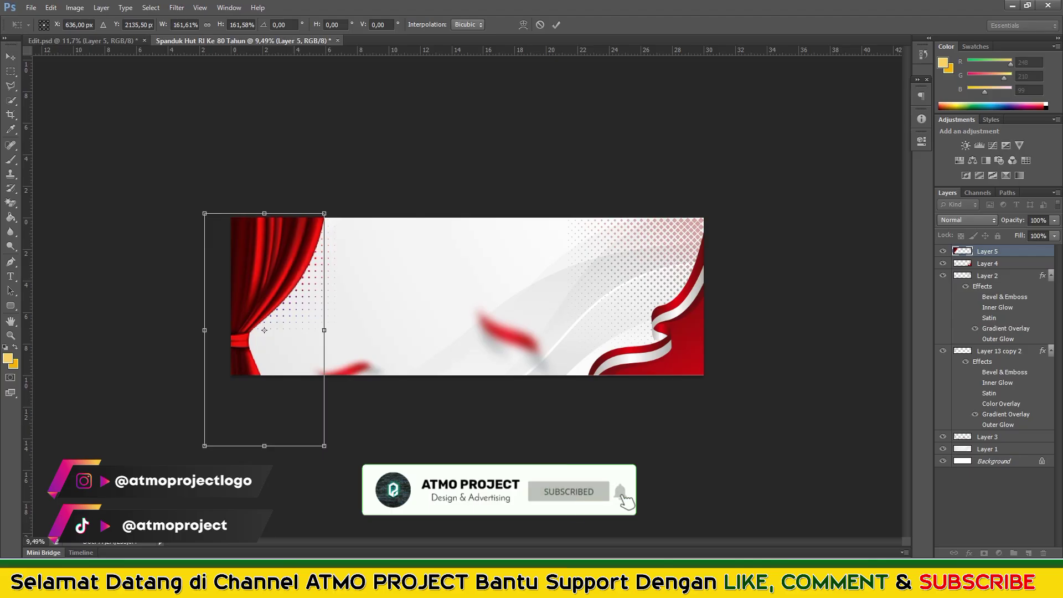
click(556, 25)
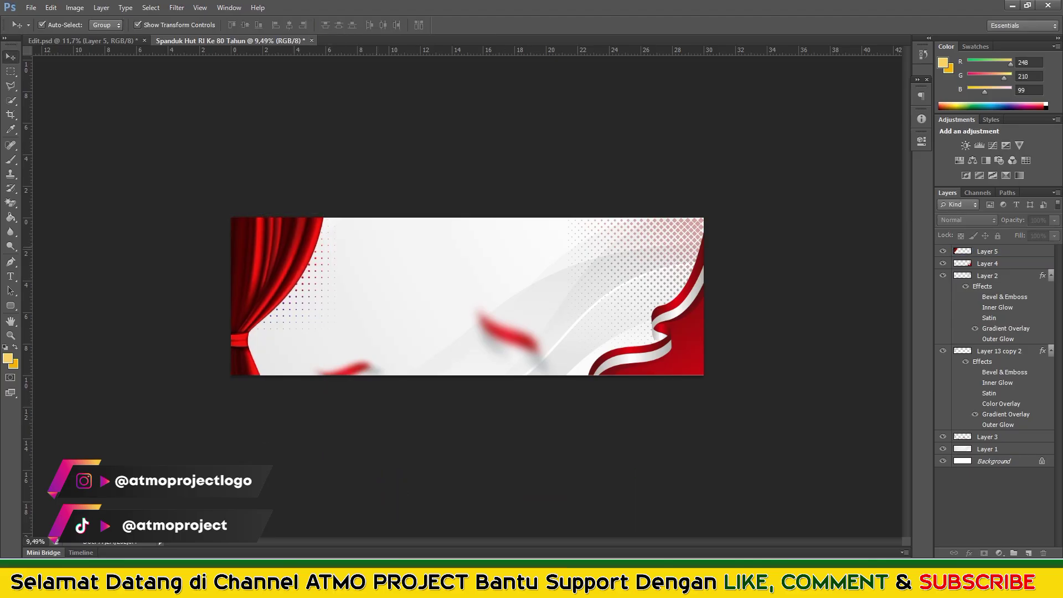
Nudge the halftone dot pattern slightly right and down, then deselect
click(387, 249)
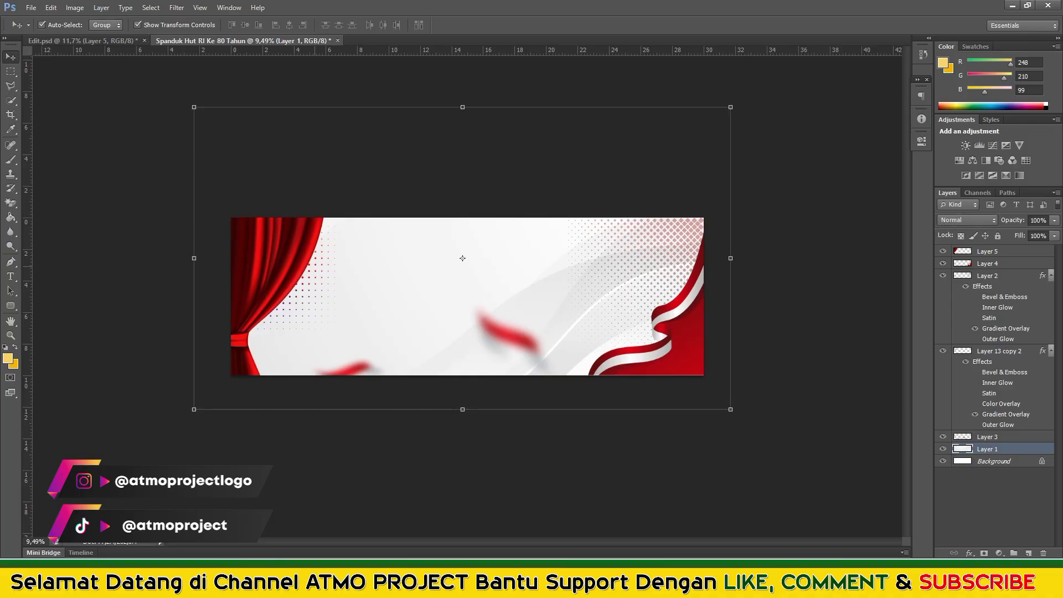
click(326, 241)
drag(335, 235, 338, 236)
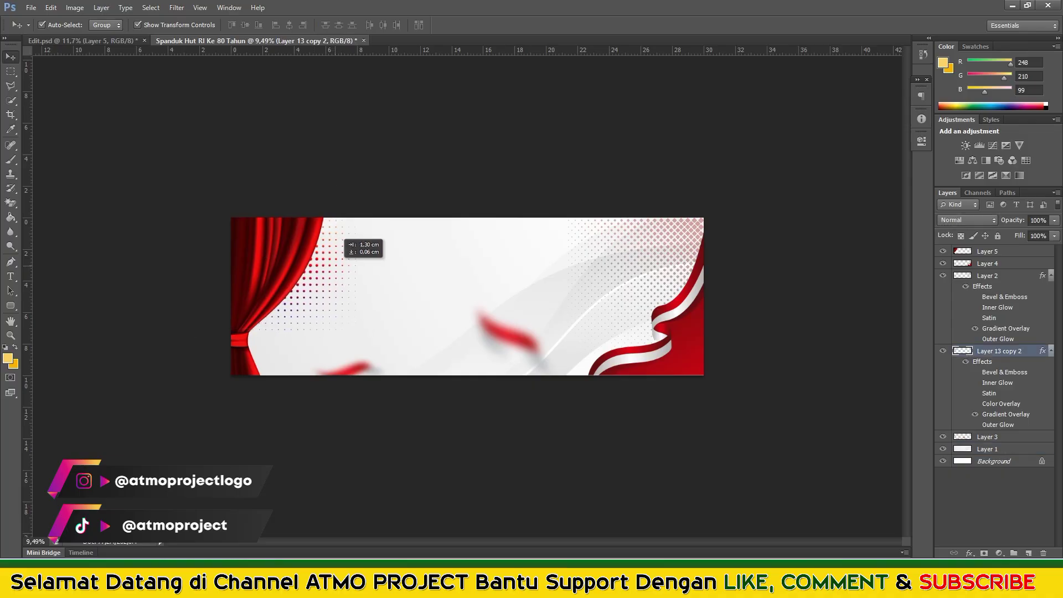
click(990, 509)
Delete the used curtain from Edit.psd and drop the bunting at the banner's top-left
key(ctrl+Tab)
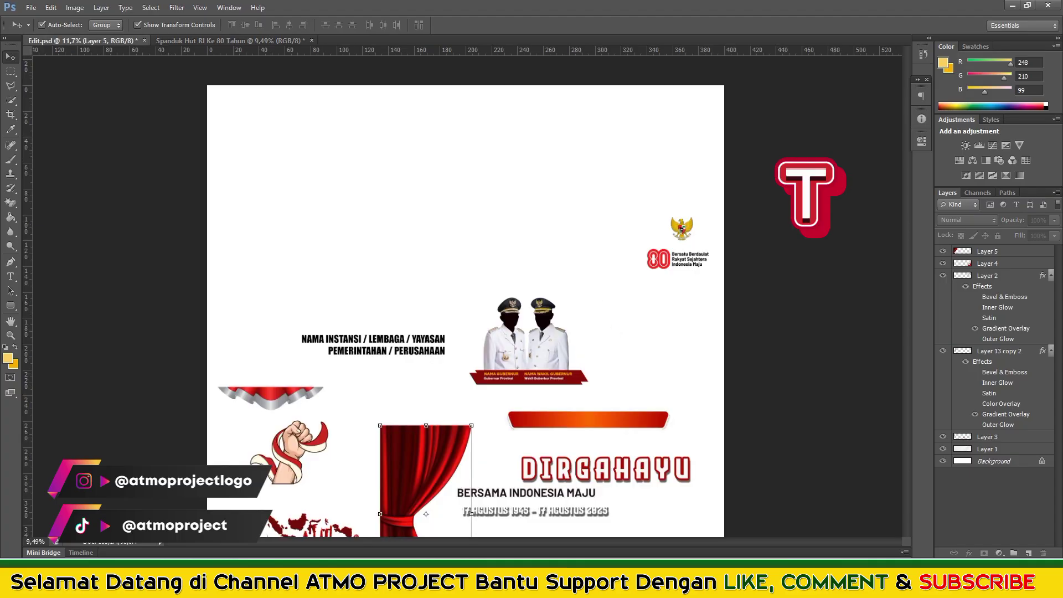
key(Delete)
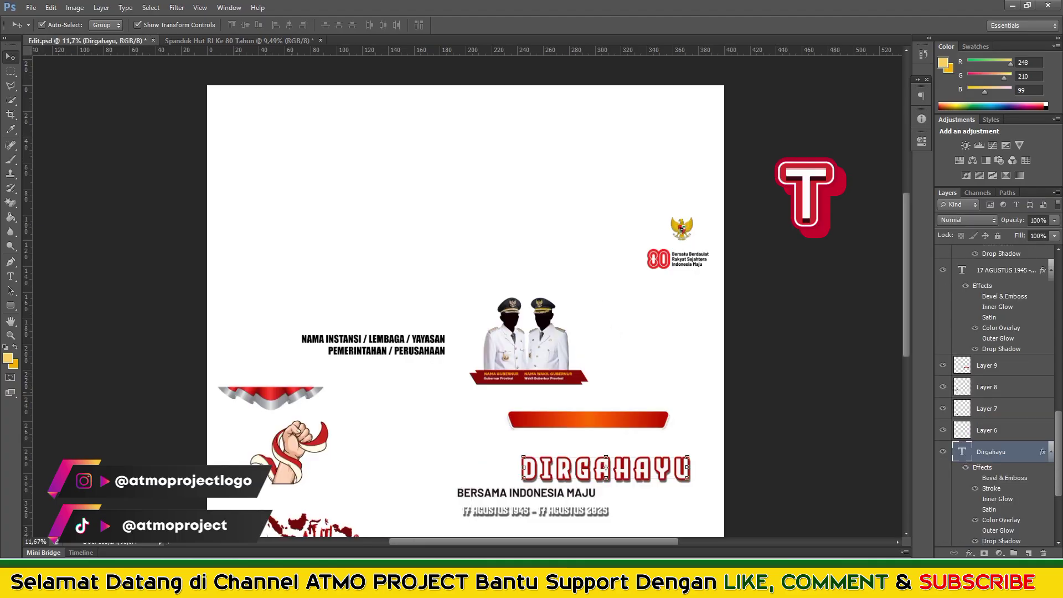
drag(271, 397, 246, 42)
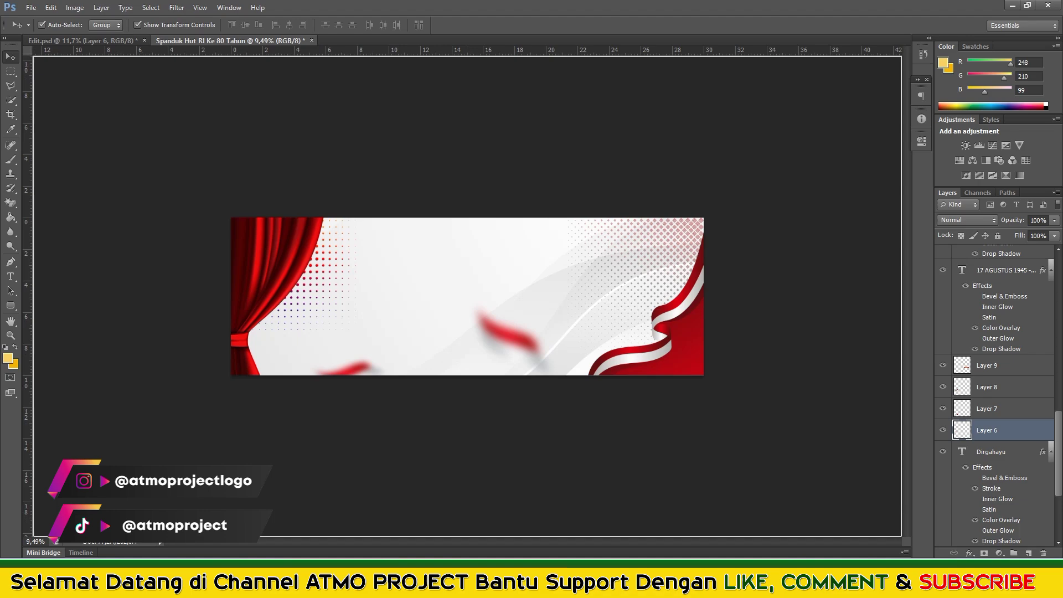
mouse_move(247, 42)
mouse_down()
mouse_move(288, 260)
mouse_move(241, 227)
mouse_up()
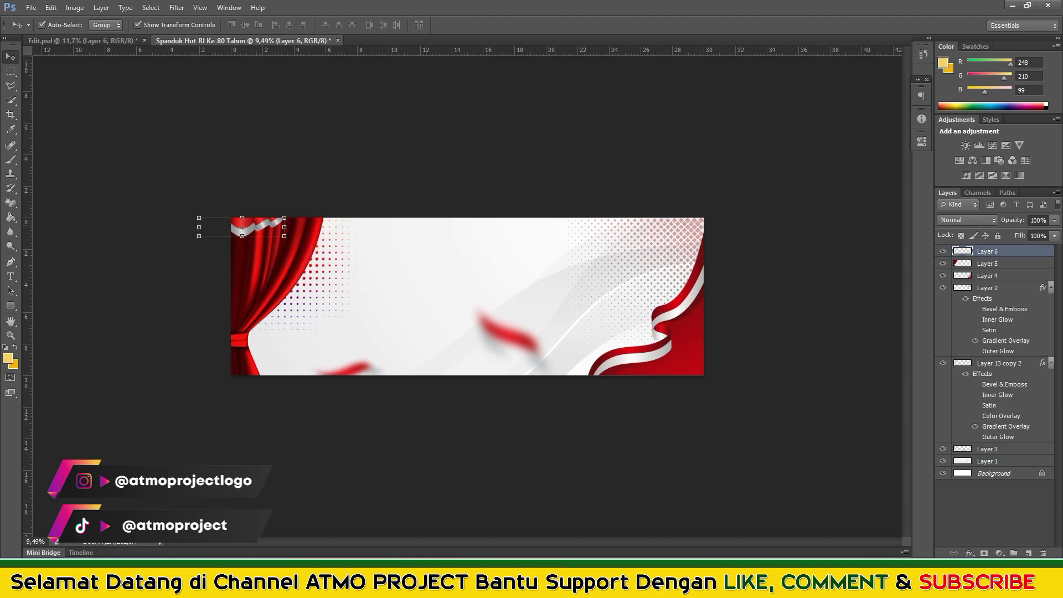
key(shift+Left)
key(shift+Left)
key(shift+Left)
key(shift+Left)
key(shift+Left)
key(shift+Left)
key(shift+Left)
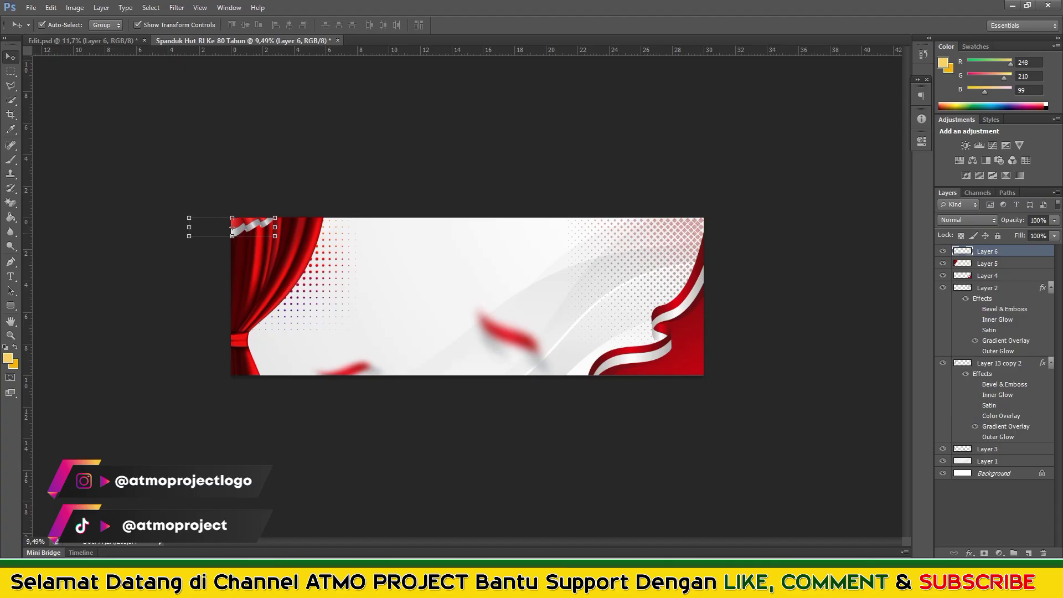
Enlarge the bunting to about 133% and dismiss the no-layer-selected error
key(ctrl+t)
mouse_move(275, 236)
mouse_down()
mouse_move(303, 242)
mouse_move(232, 231)
mouse_up()
key(Return)
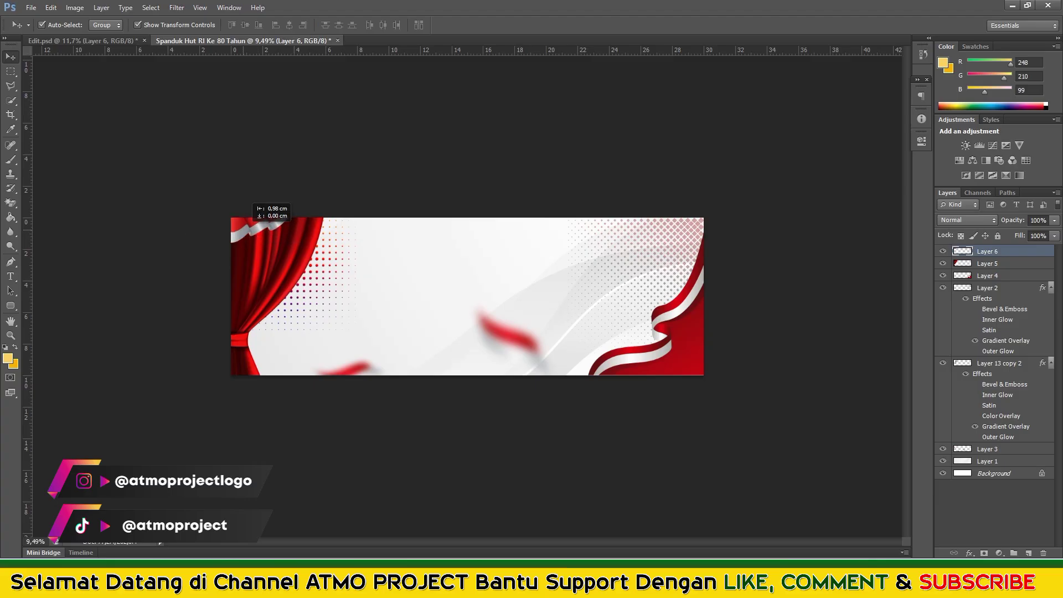
click(230, 230)
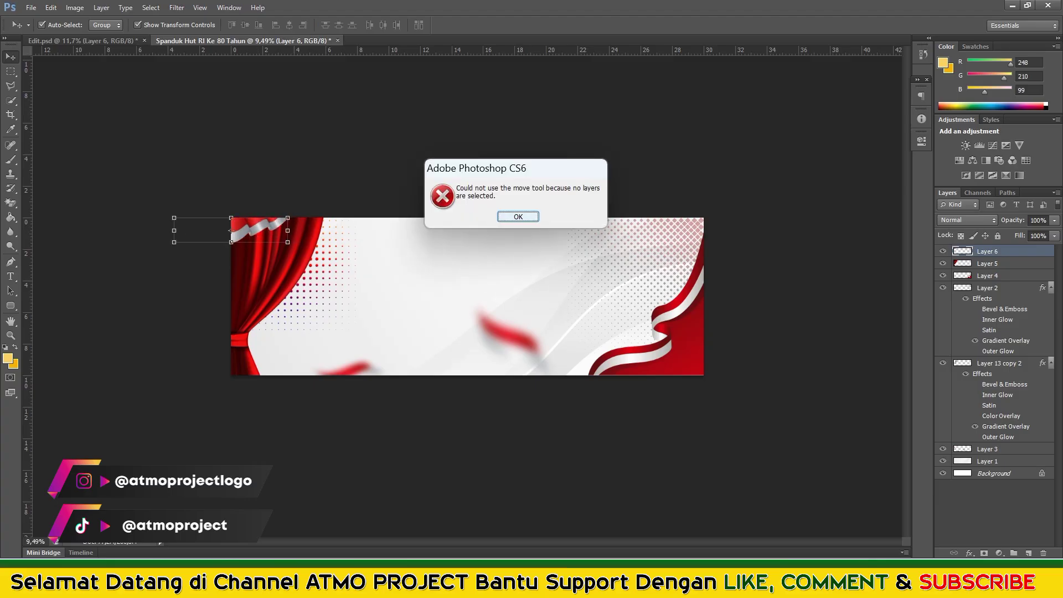
click(517, 217)
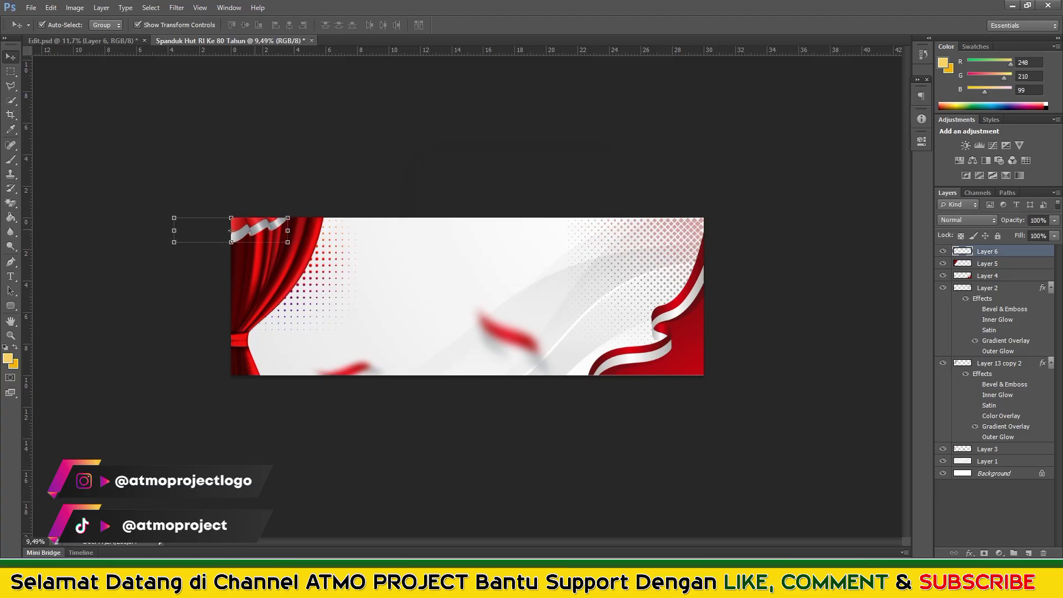
Duplicate the bunting into the banner's top-right corner
drag(248, 230, 705, 230)
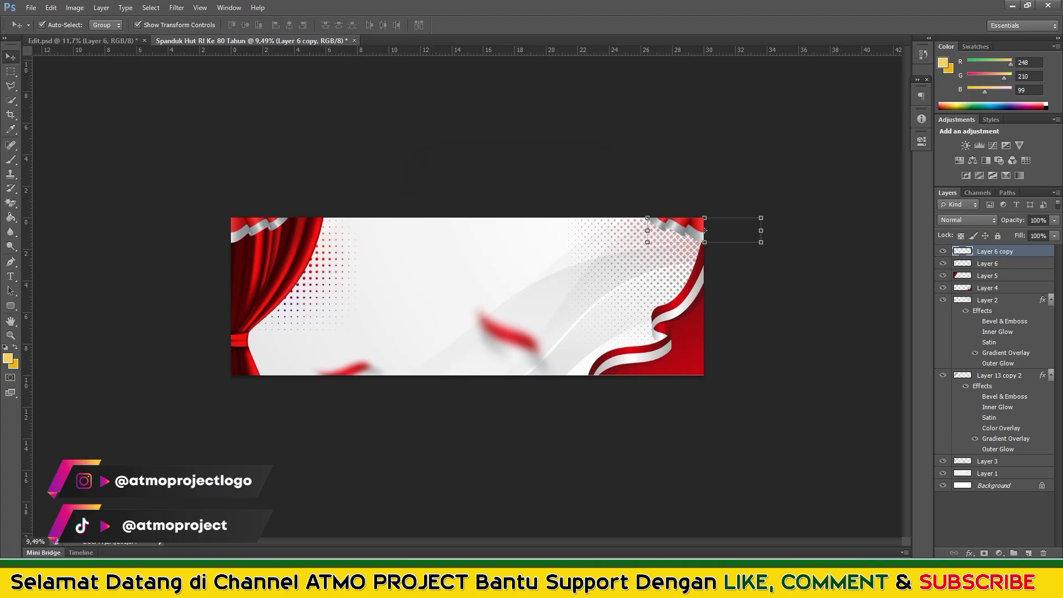
click(705, 231)
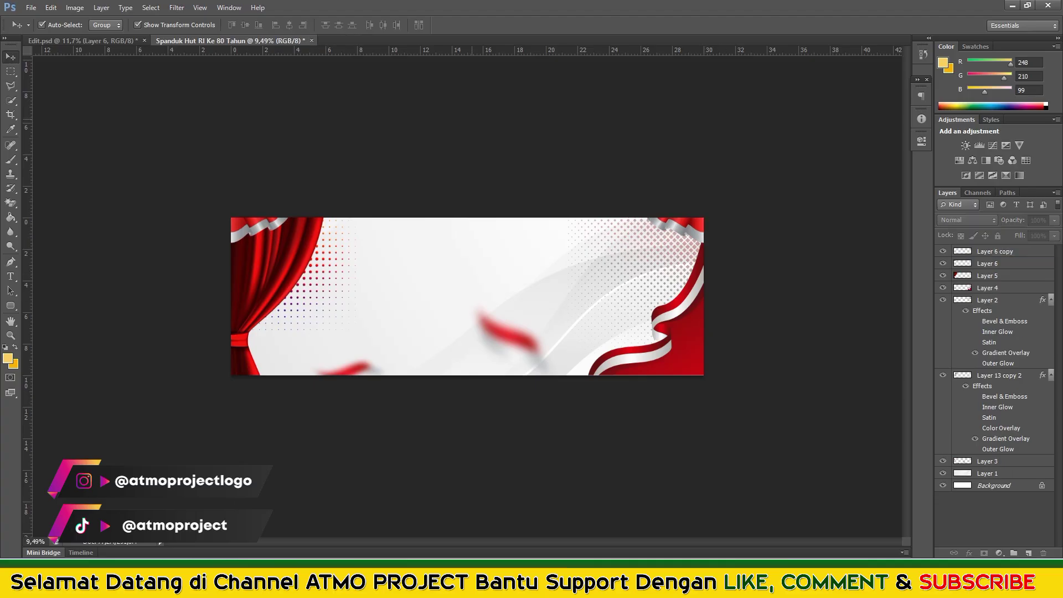
click(83, 40)
click(374, 359)
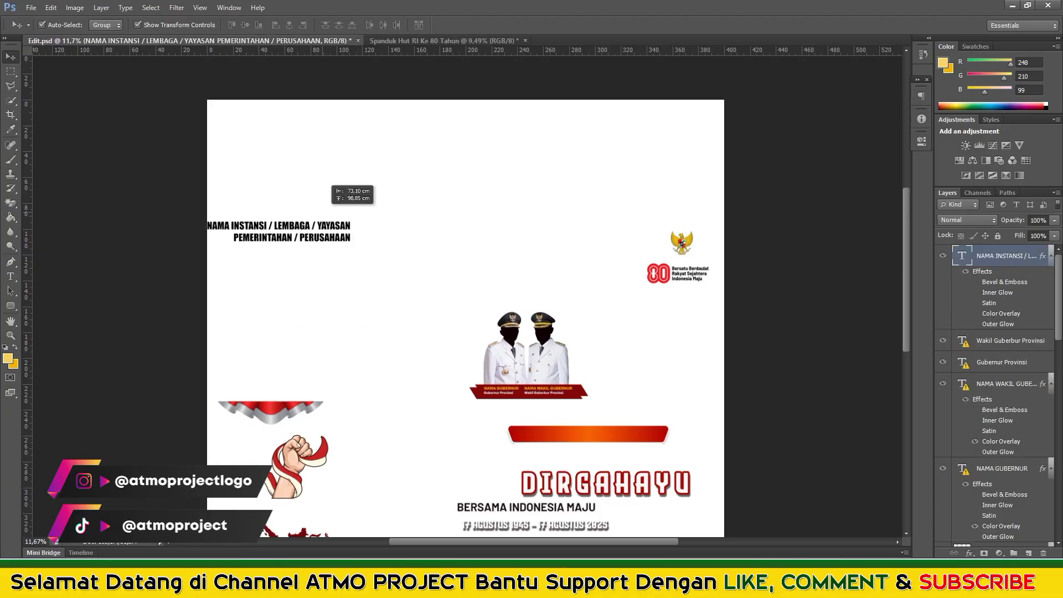
Bring the NAMA INSTANSI title into the banner and enlarge it to about 125%
mouse_move(374, 359)
mouse_down()
mouse_move(443, 41)
mouse_move(318, 239)
mouse_move(414, 229)
mouse_up()
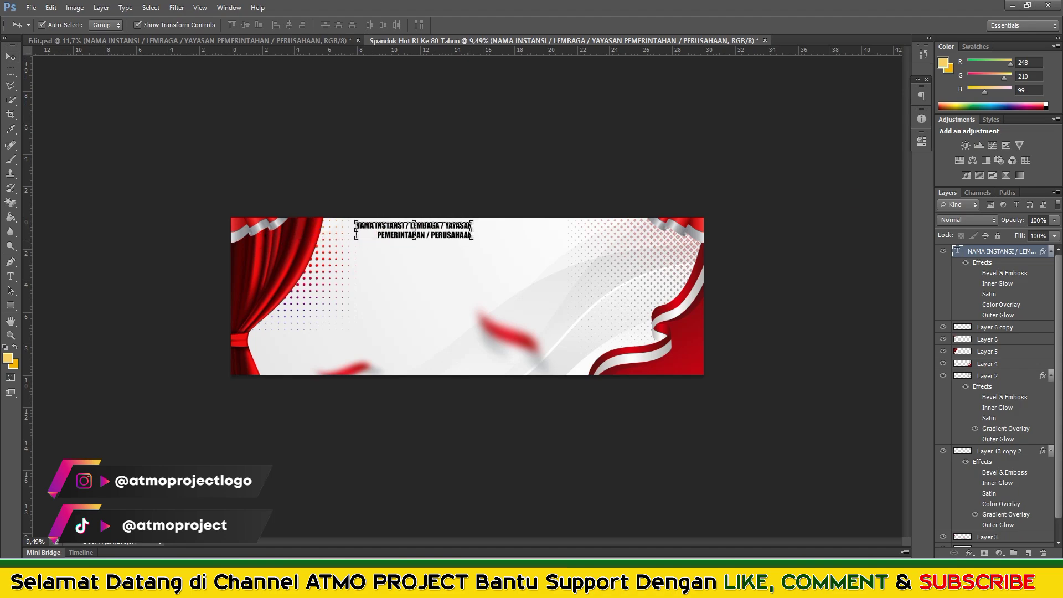
key(ctrl+t)
drag(471, 237, 502, 244)
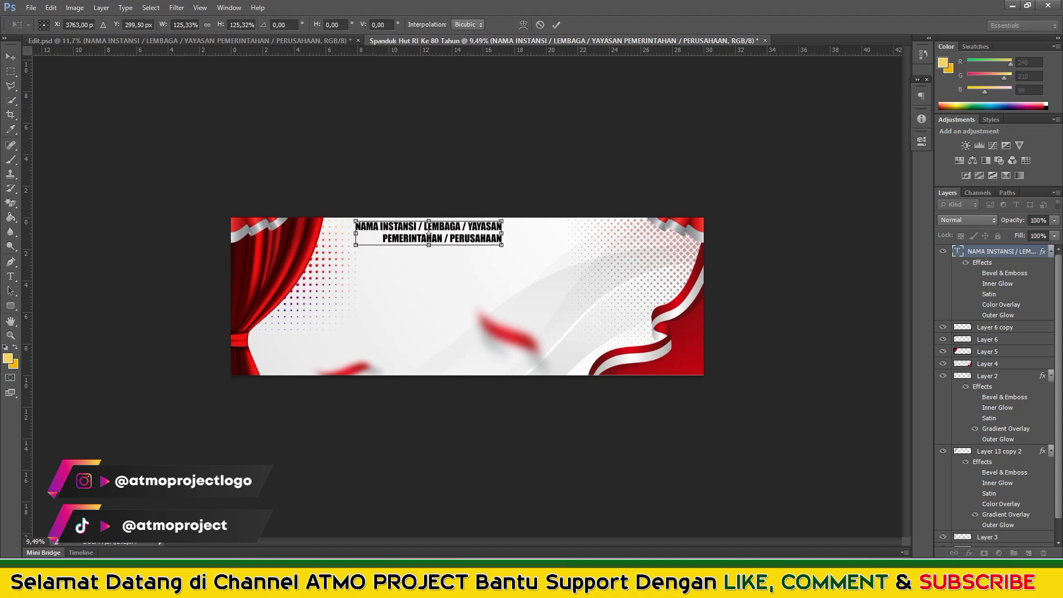
key(Return)
drag(429, 232, 373, 404)
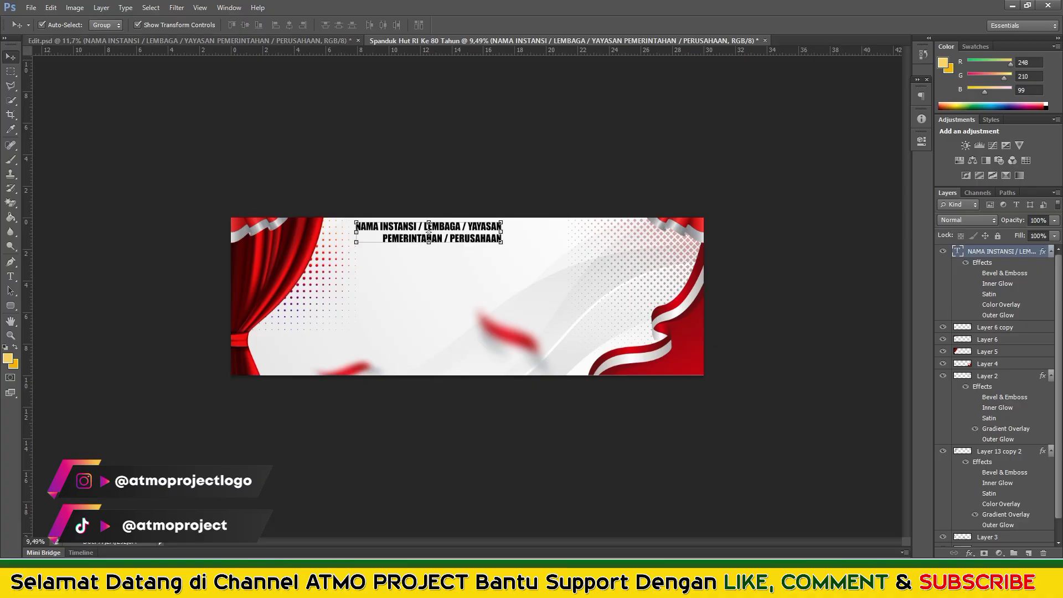
click(166, 487)
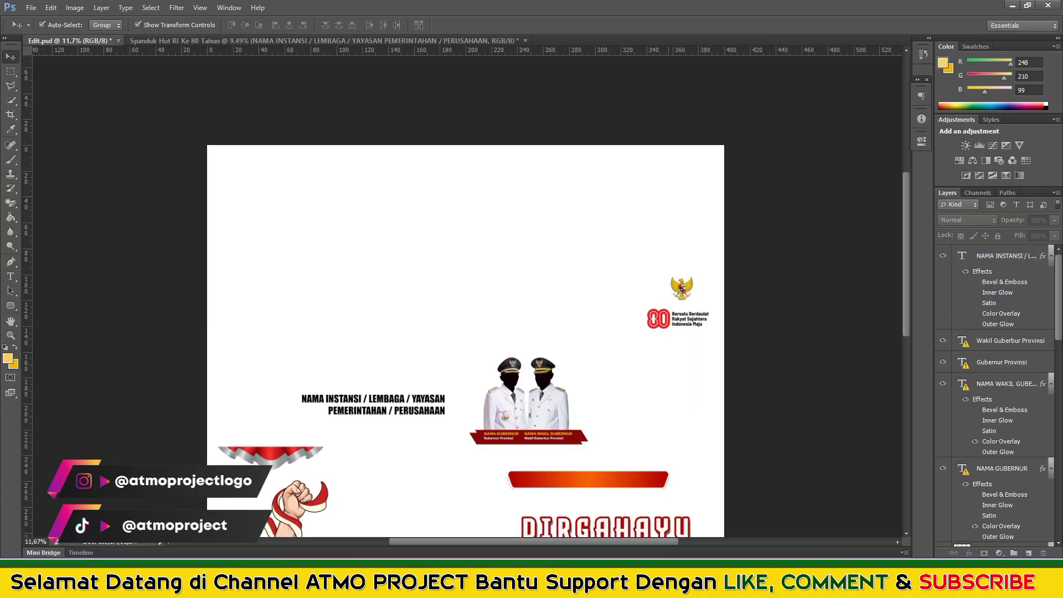
Bring the Garuda emblem and 80 logo into the banner, side by side
drag(678, 302, 303, 35)
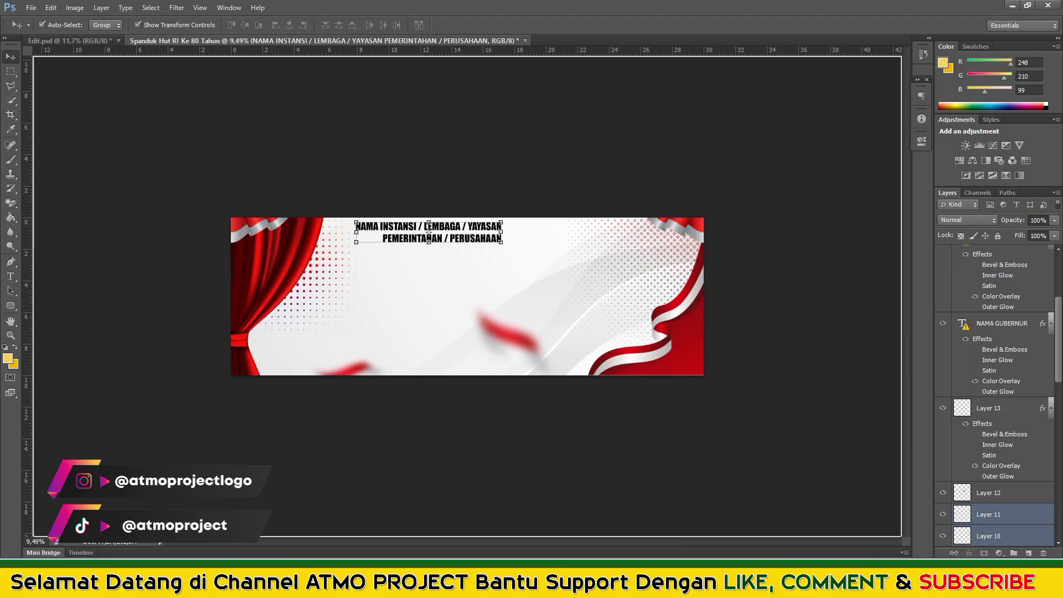
mouse_move(303, 34)
mouse_down()
mouse_move(530, 241)
mouse_move(463, 258)
mouse_up()
click(505, 232)
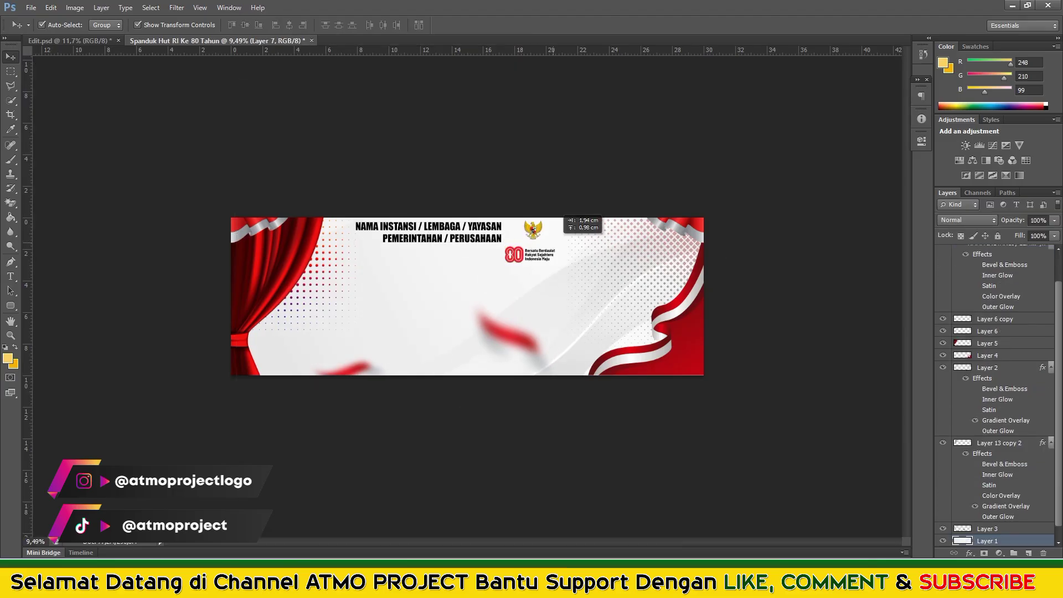
scroll(502, 260, up, 5)
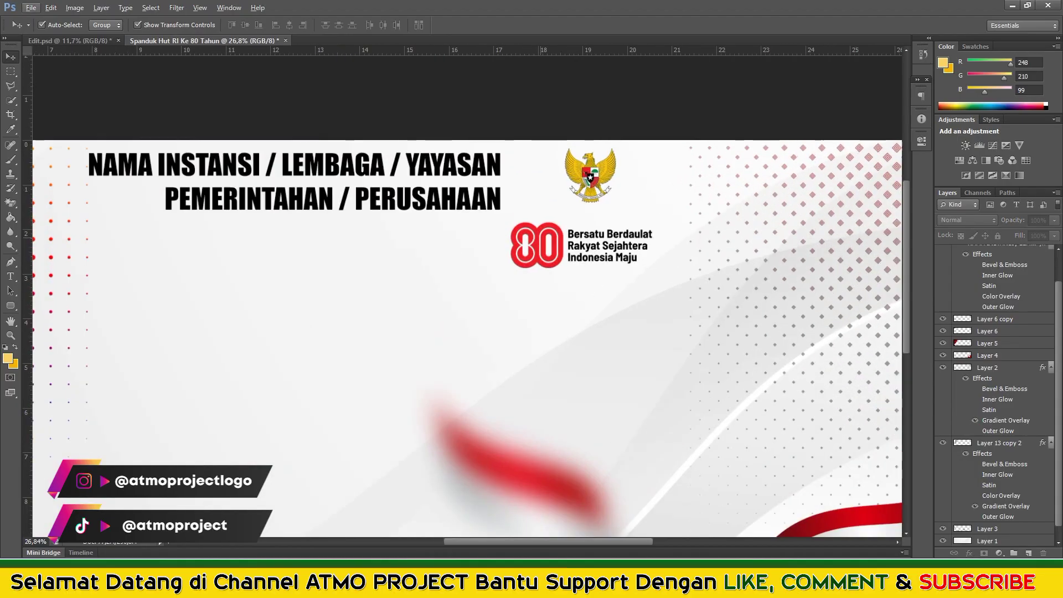
drag(573, 158, 670, 149)
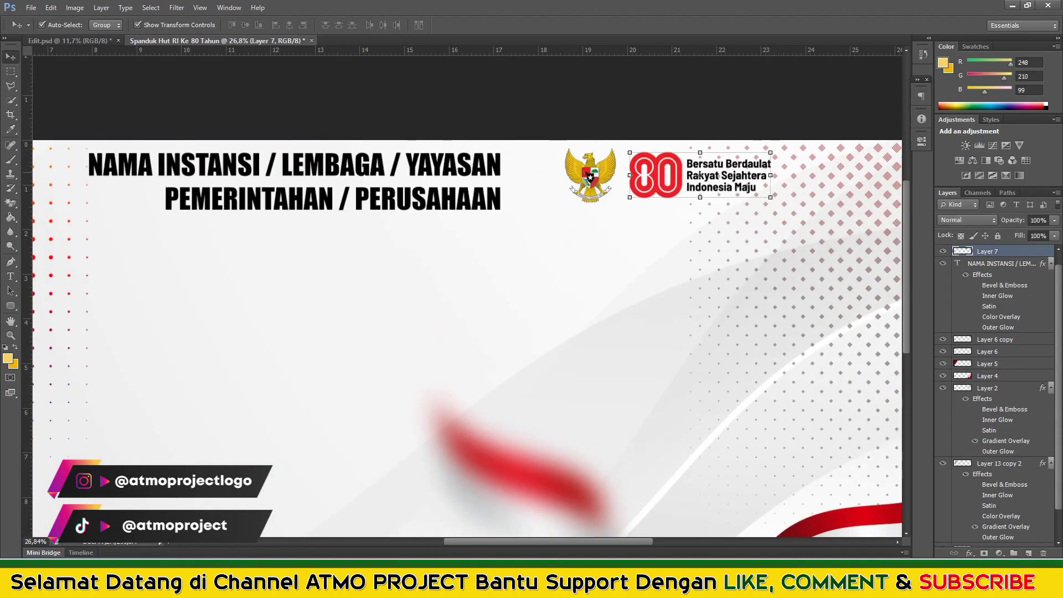
Enlarge the Garuda and 80 logo to about 140%, shifted slightly left
key(ctrl+t)
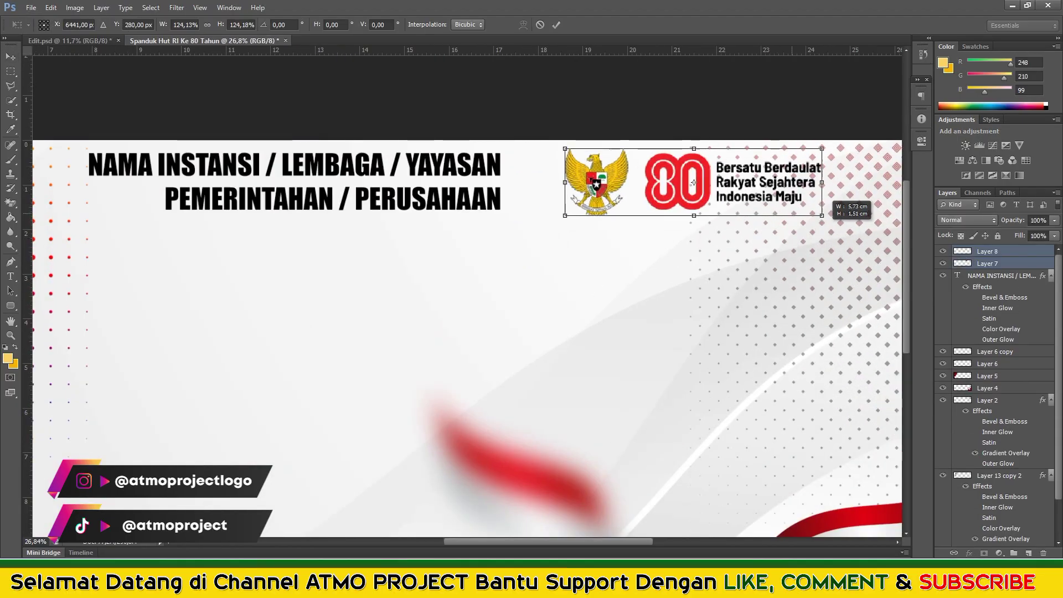
drag(770, 201, 852, 223)
drag(708, 186, 679, 197)
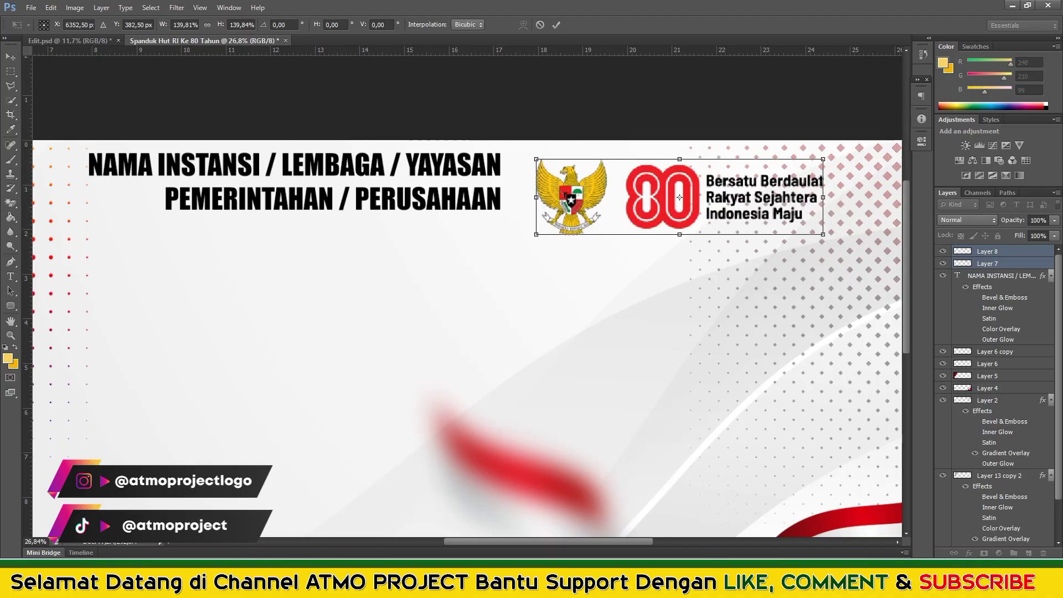
key(Return)
Move the institution title down slightly and widen it a little
drag(465, 165, 465, 176)
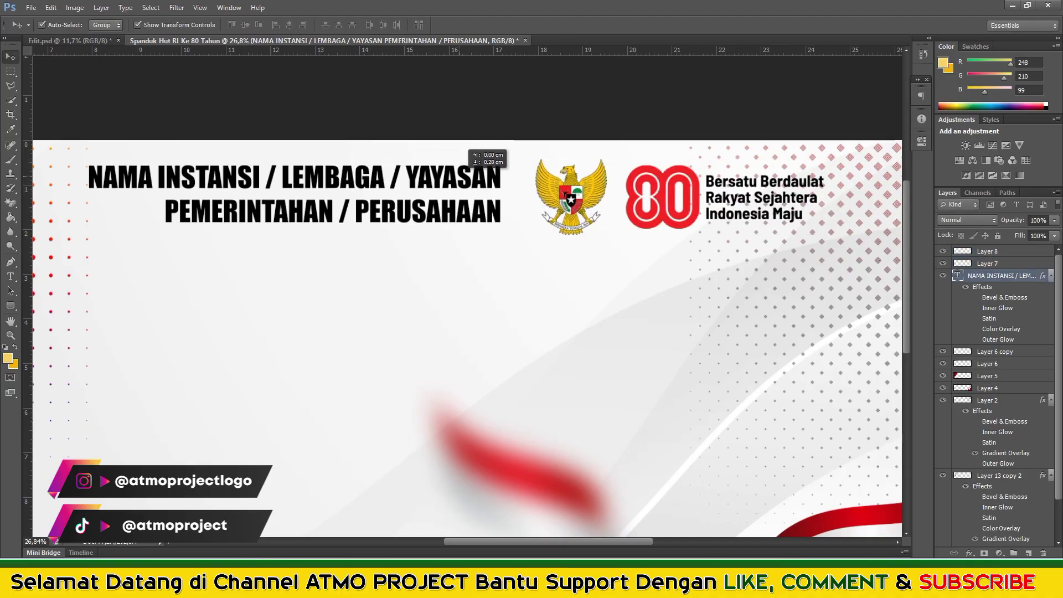
scroll(536, 227, down, 5)
key(ctrl+t)
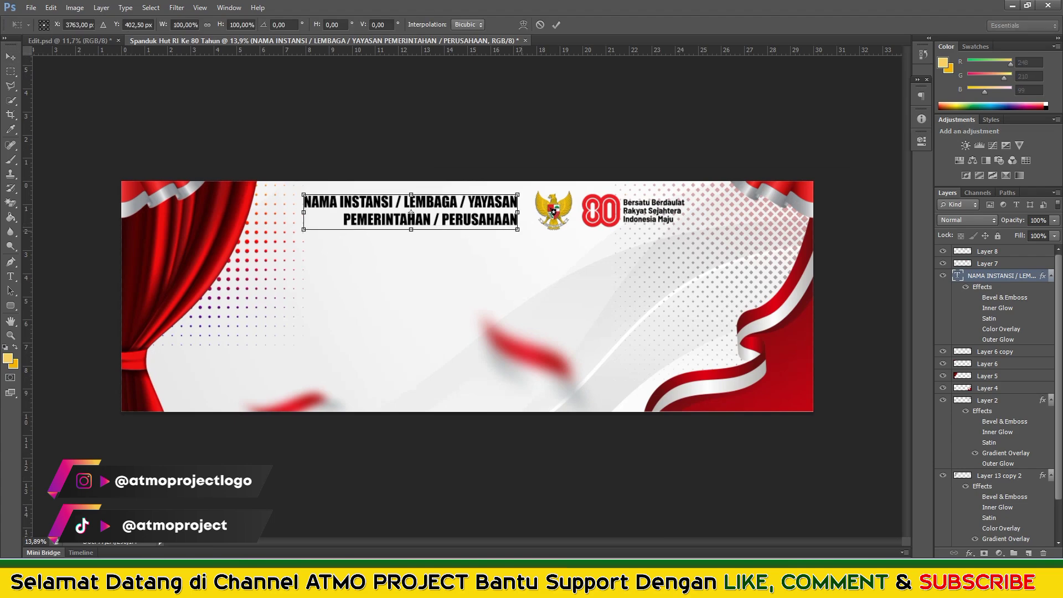
drag(517, 230, 524, 230)
key(Return)
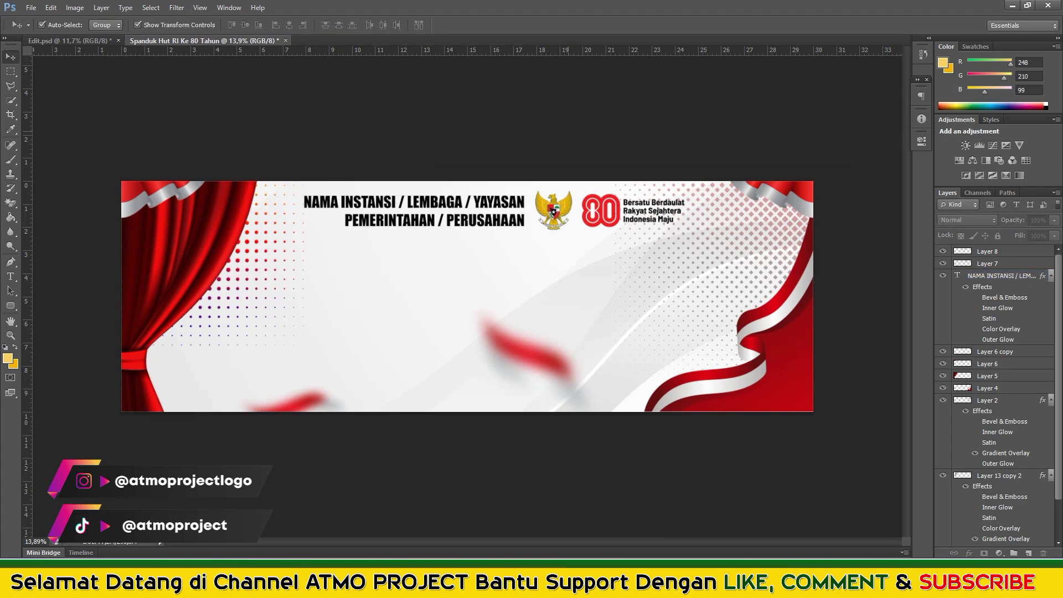
Scale the title, Garuda emblem and 80 logo together to about 110%
key(alt)
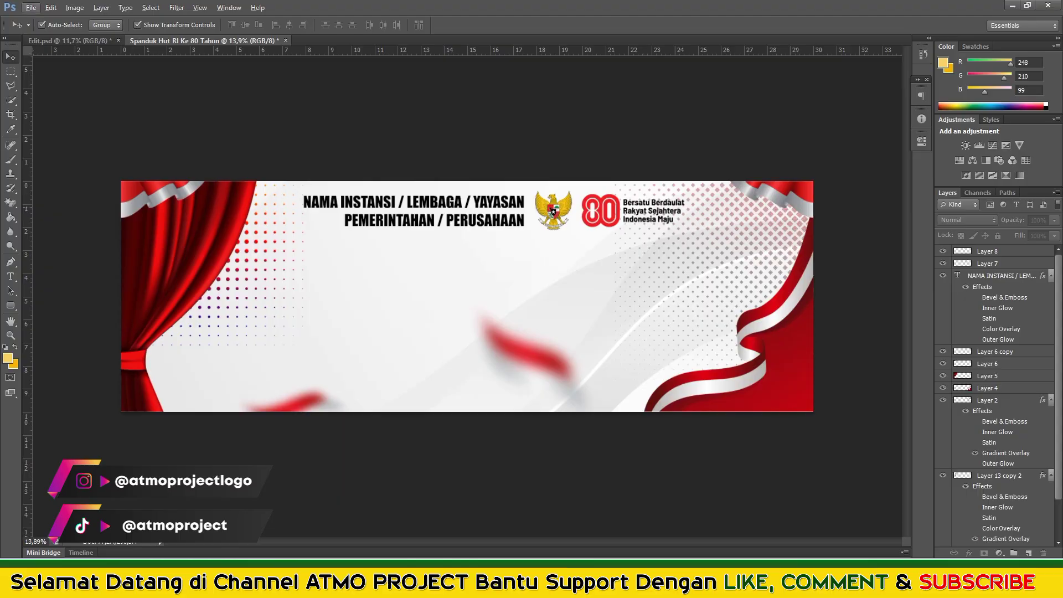
click(438, 211)
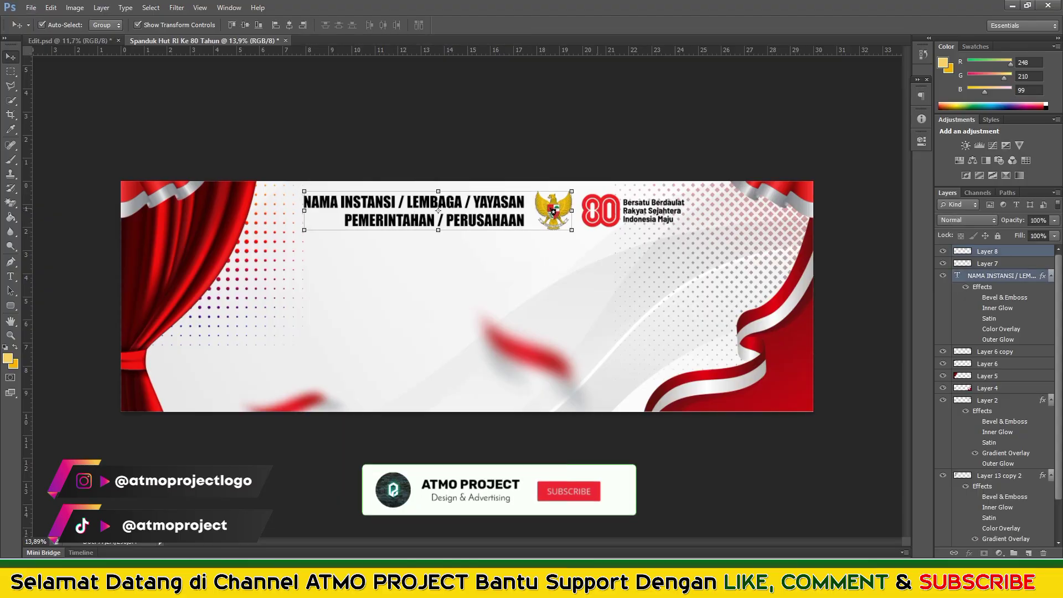
shift+click(601, 211)
key(ctrl+t)
drag(686, 211, 721, 213)
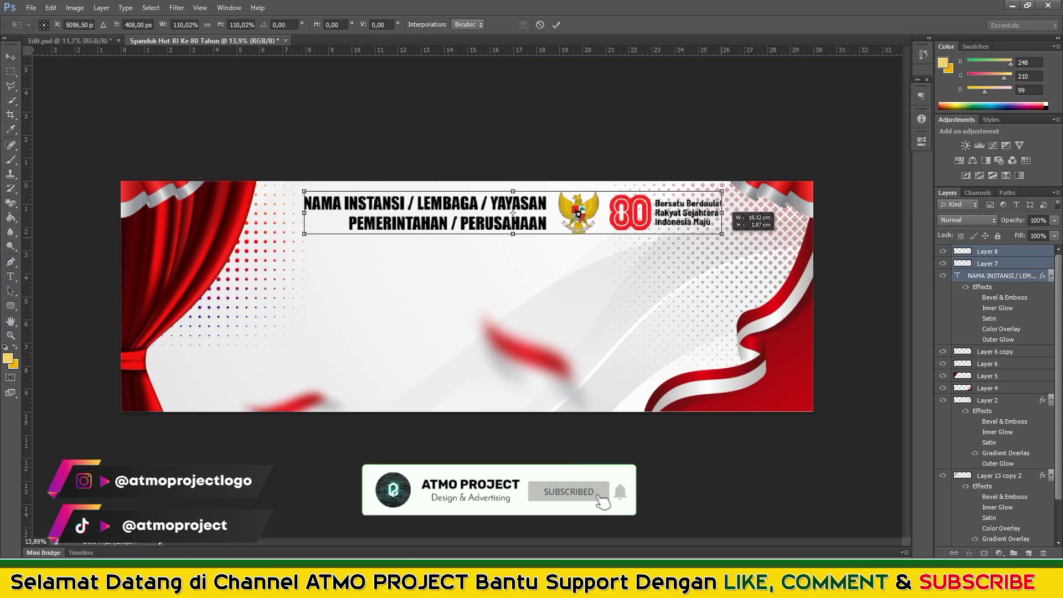
key(Return)
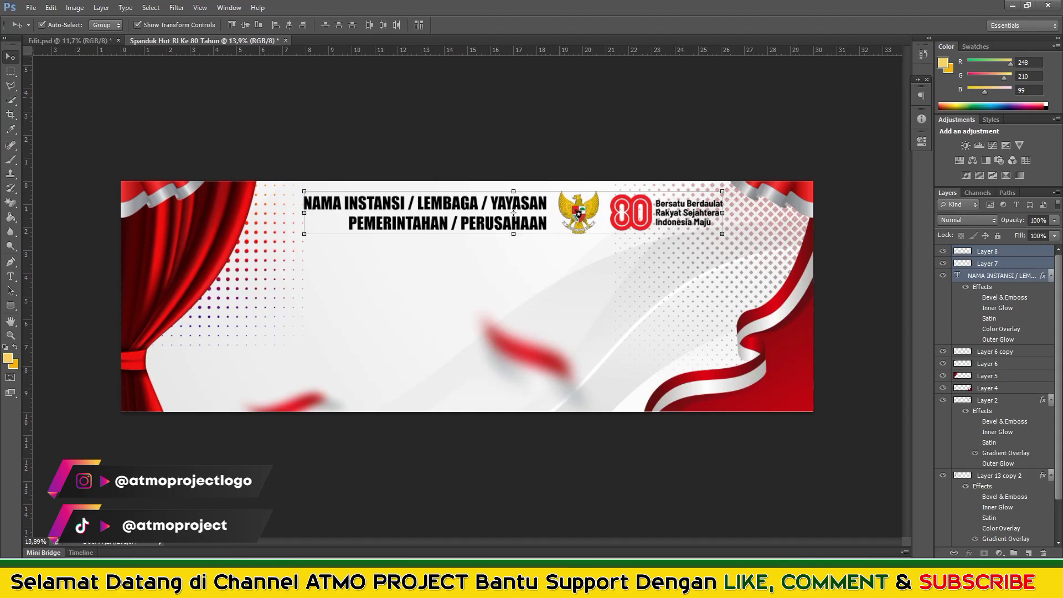
key(ctrl+alt+shift+a)
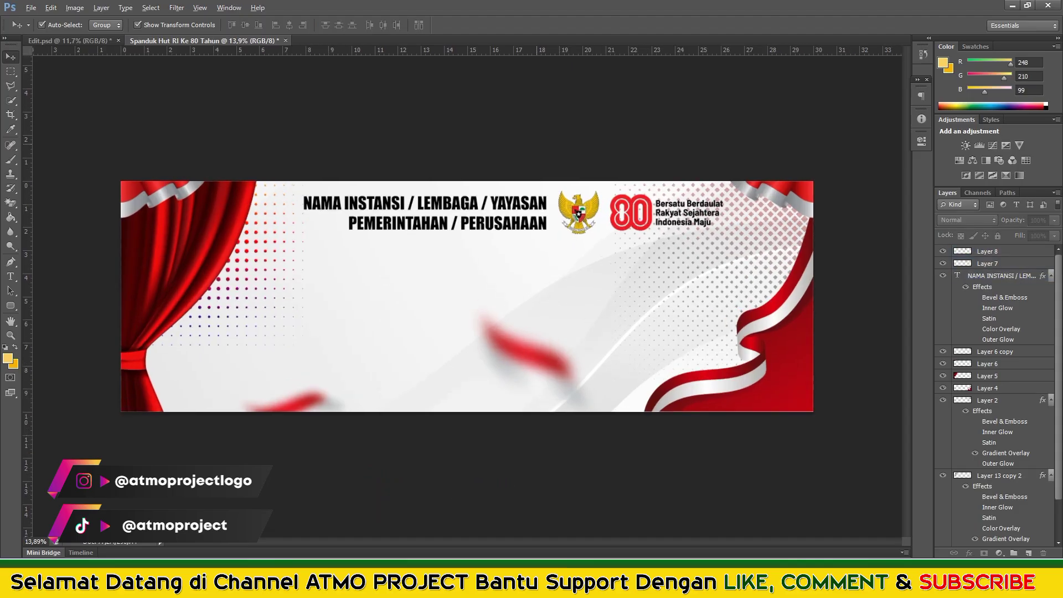
key(ctrl+Tab)
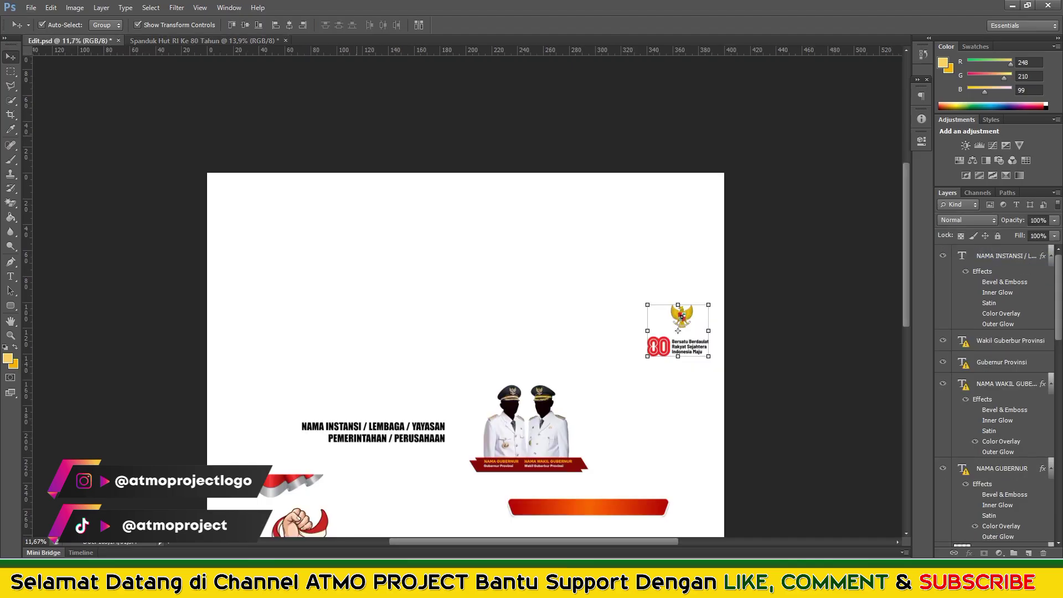
Bring the fist graphic onto the banner and enlarge it to about 165% at bottom-left
key(Delete)
key(Delete)
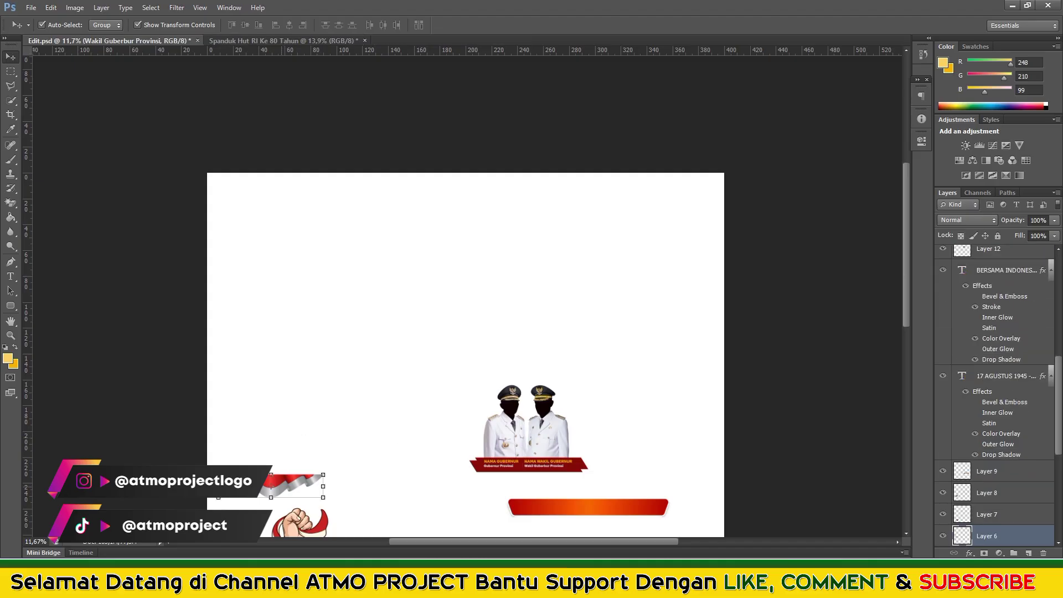
key(Delete)
scroll(465, 299, down, 3)
scroll(465, 299, down, 2)
scroll(465, 299, down, 2)
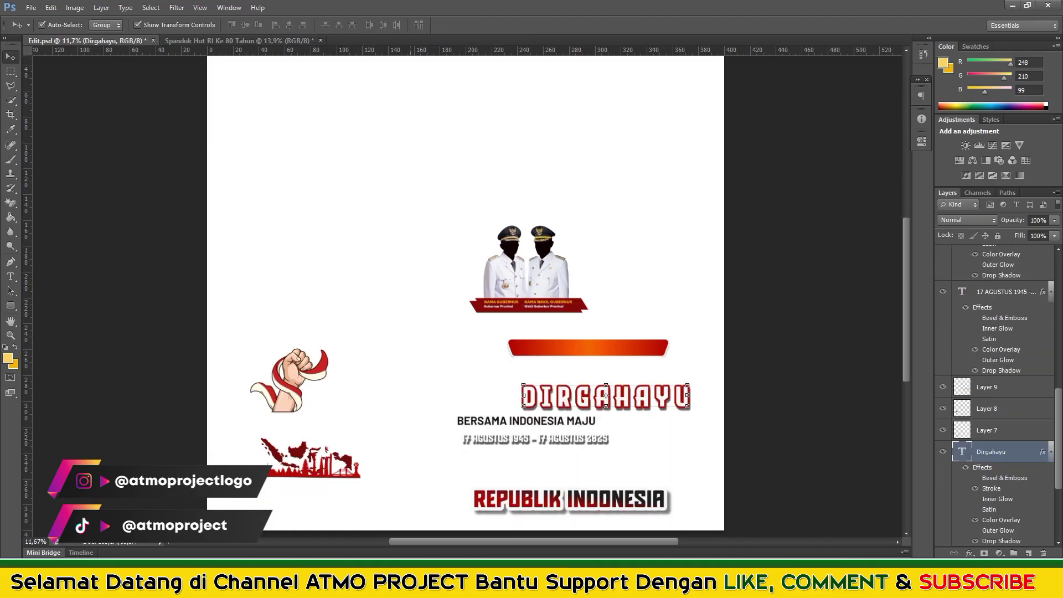
drag(287, 382, 238, 40)
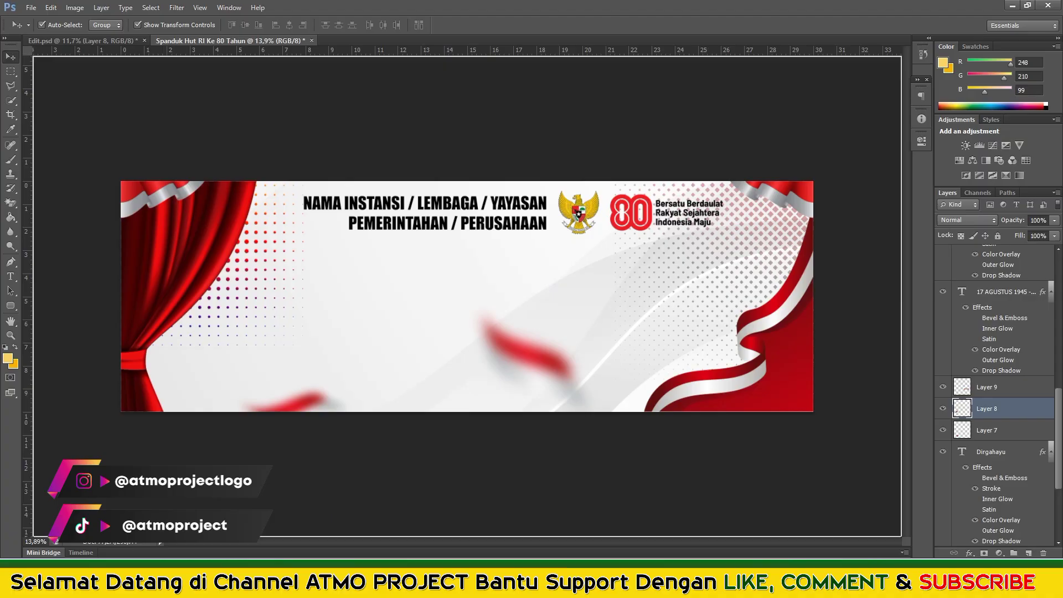
drag(157, 382, 170, 374)
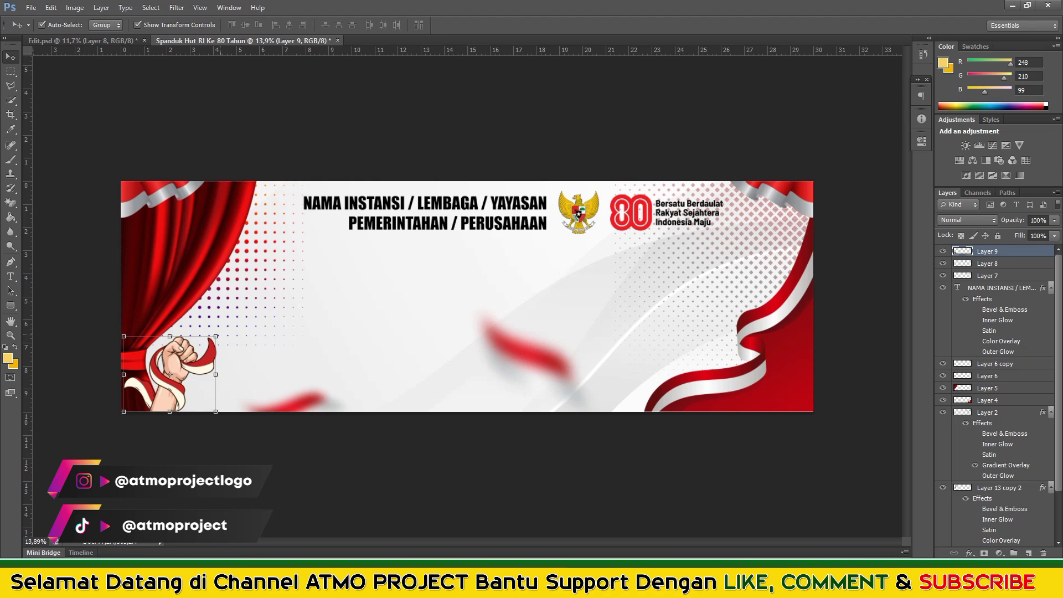
drag(215, 336, 276, 287)
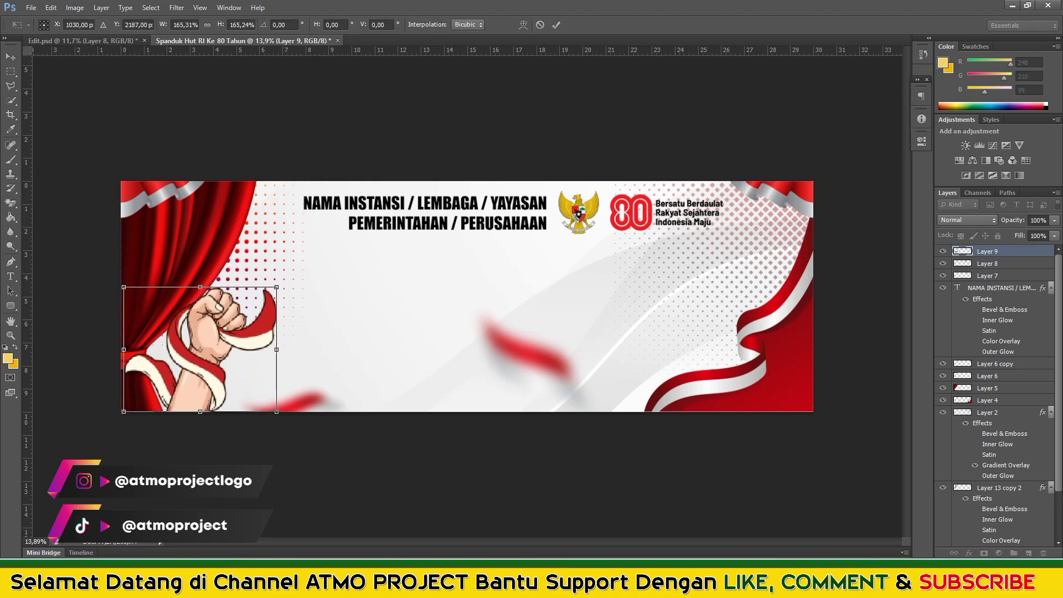
key(Return)
Place the Indonesia map below the fist, sent behind it and shifted slightly right
key(ctrl+Tab)
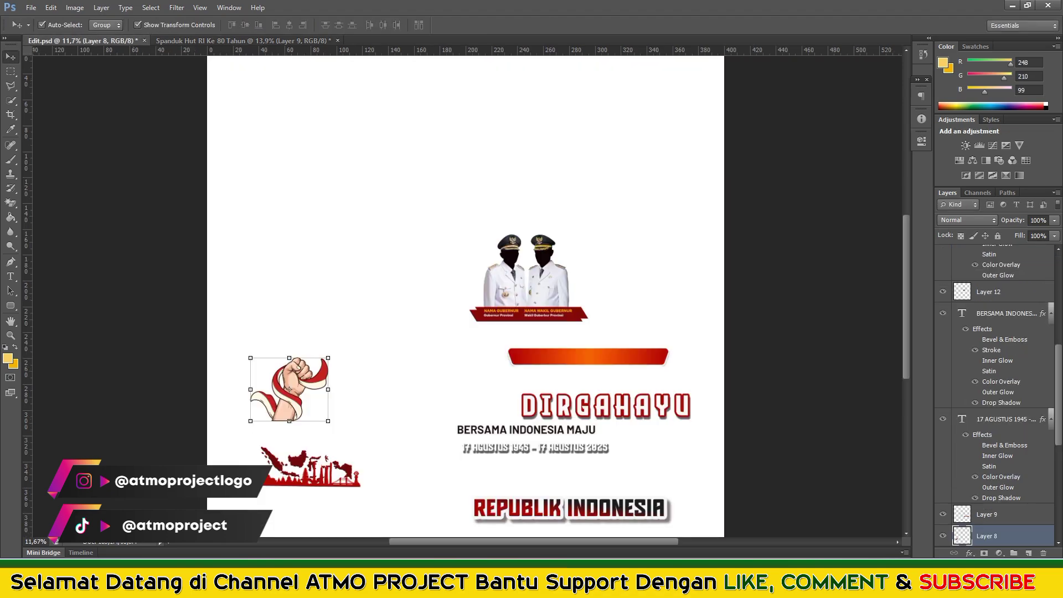
key(Delete)
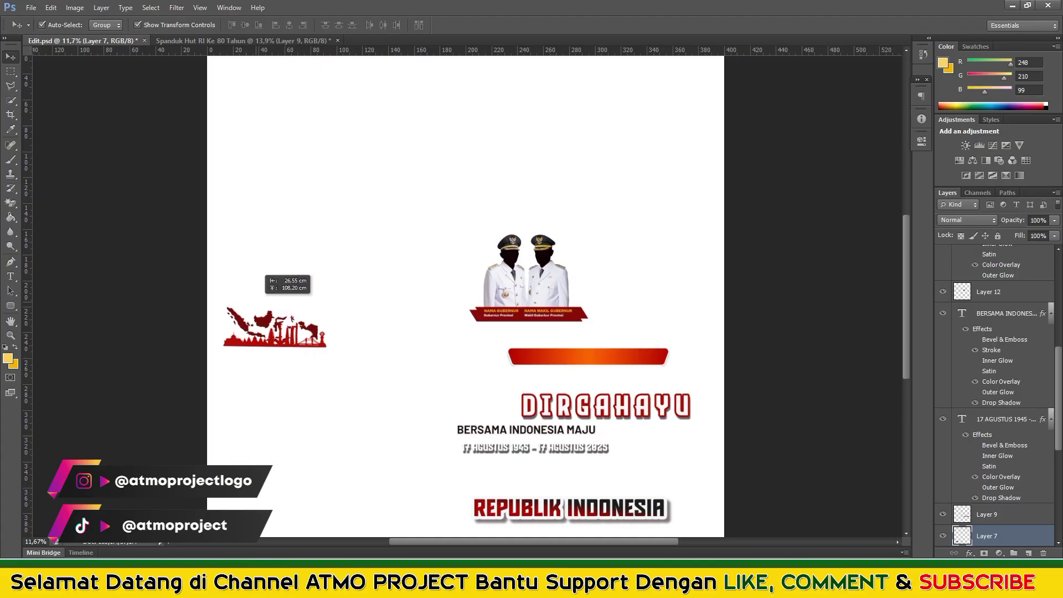
drag(309, 466, 238, 40)
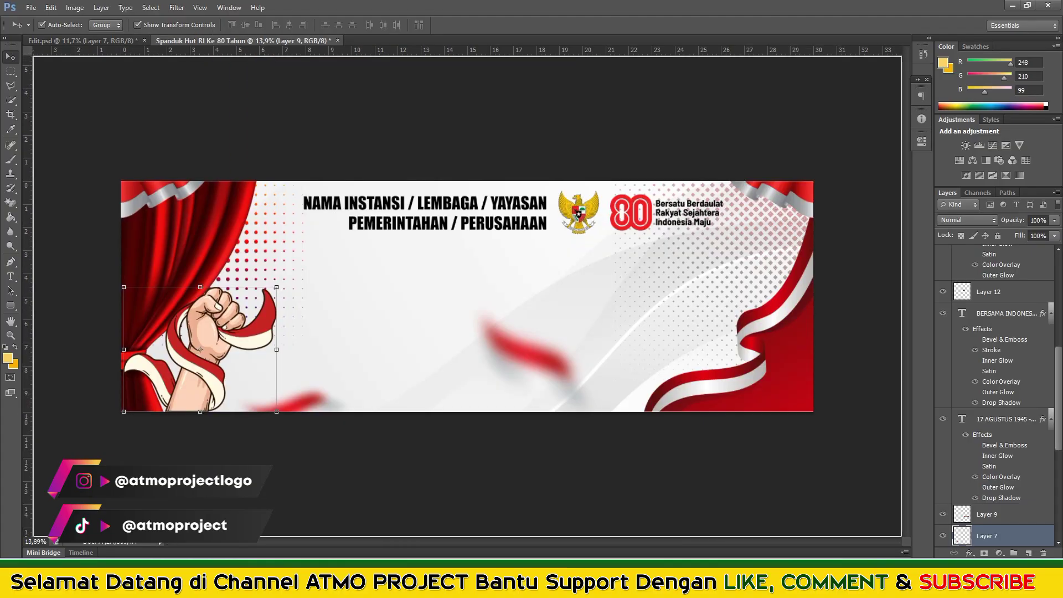
drag(199, 350, 299, 379)
key(ctrl+minus)
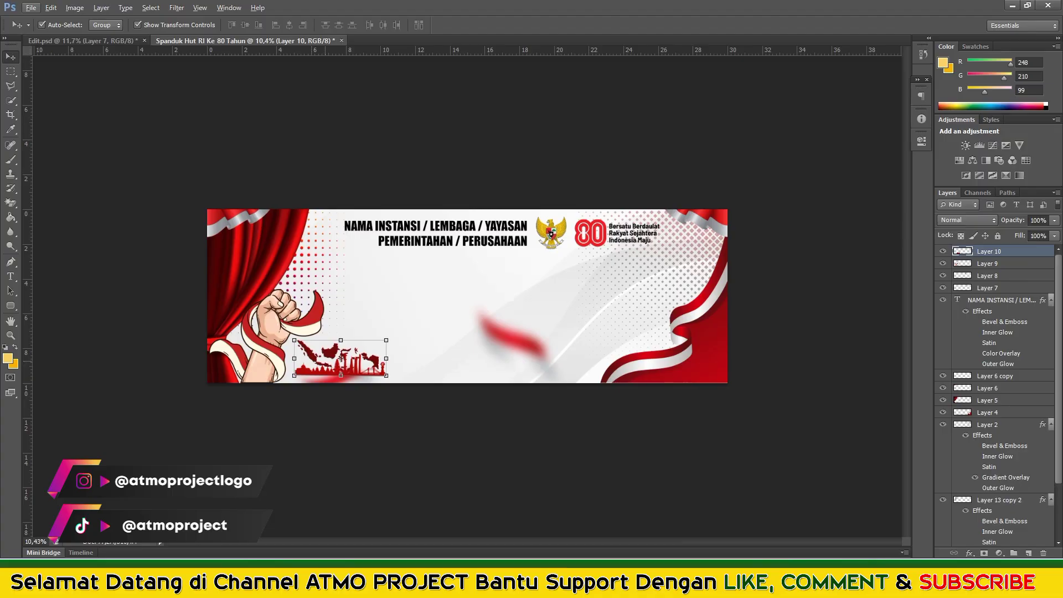
drag(340, 358, 278, 366)
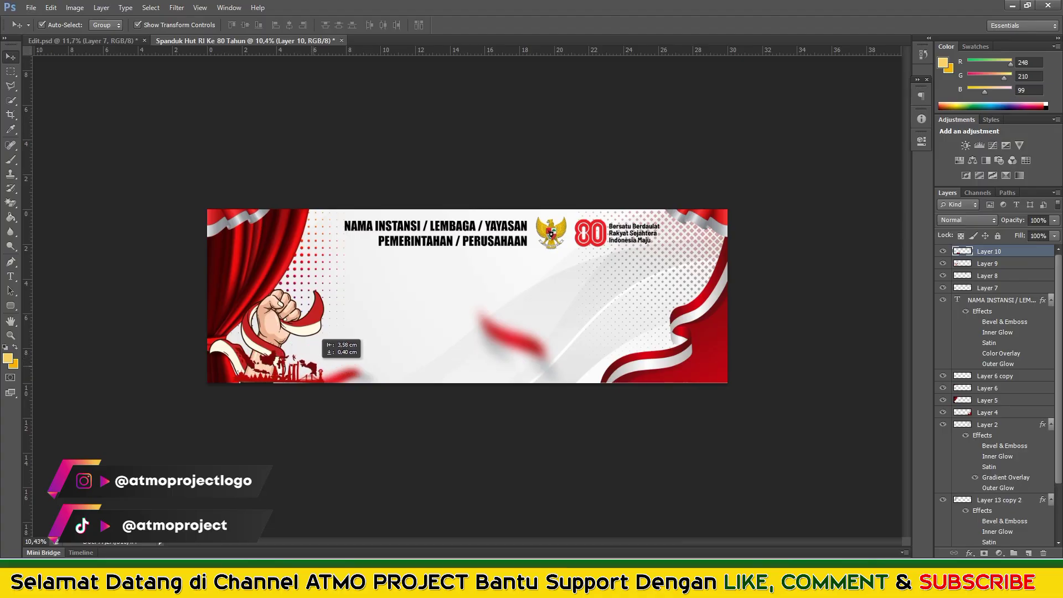
key(ctrl+bracketleft)
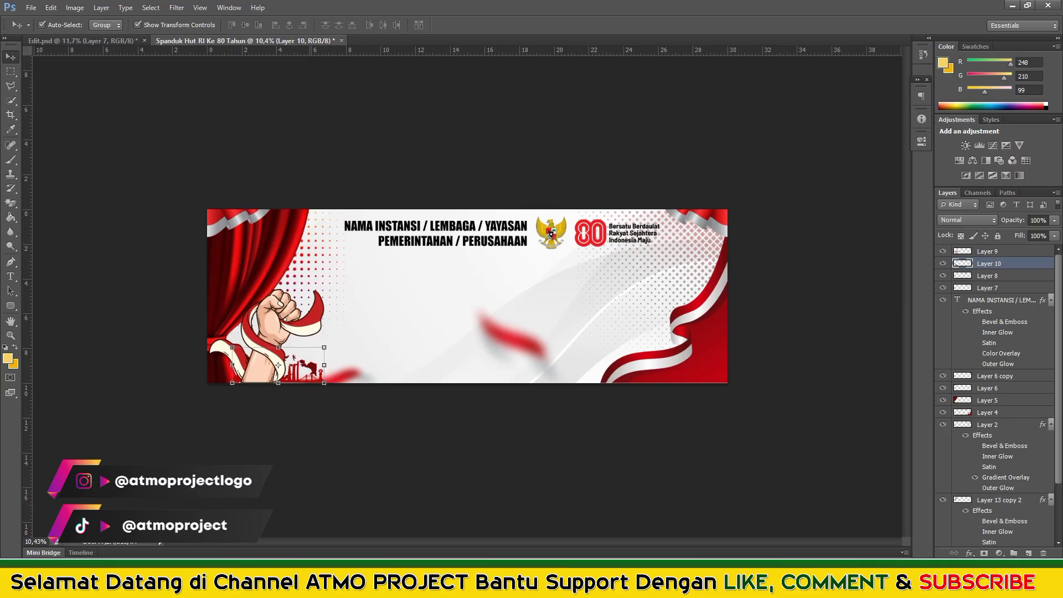
drag(278, 365, 304, 366)
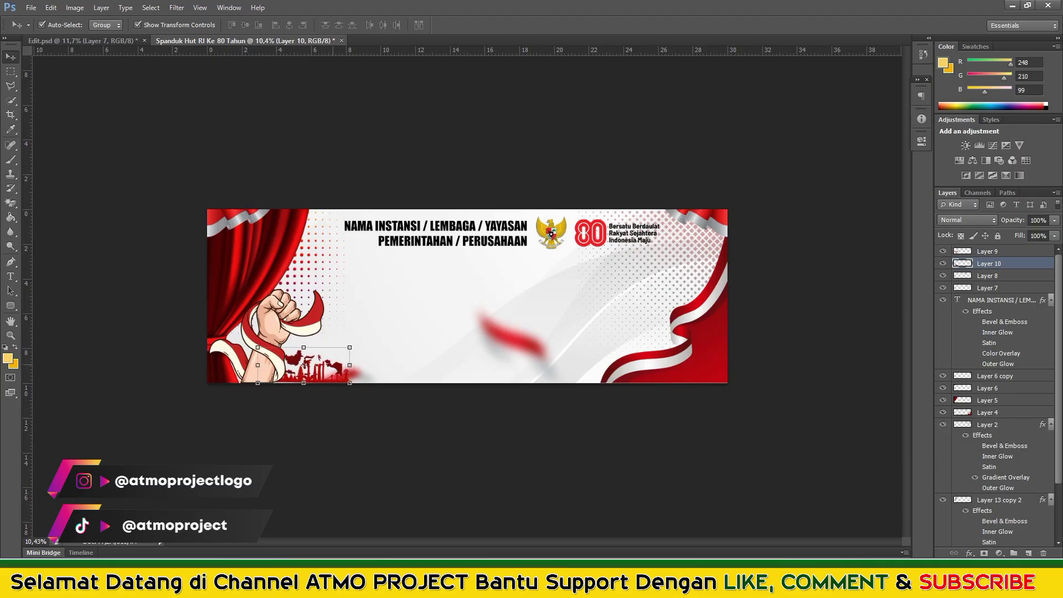
Bring the two officials image to the banner's lower right, past the font warning, scaled to about 141%
click(83, 40)
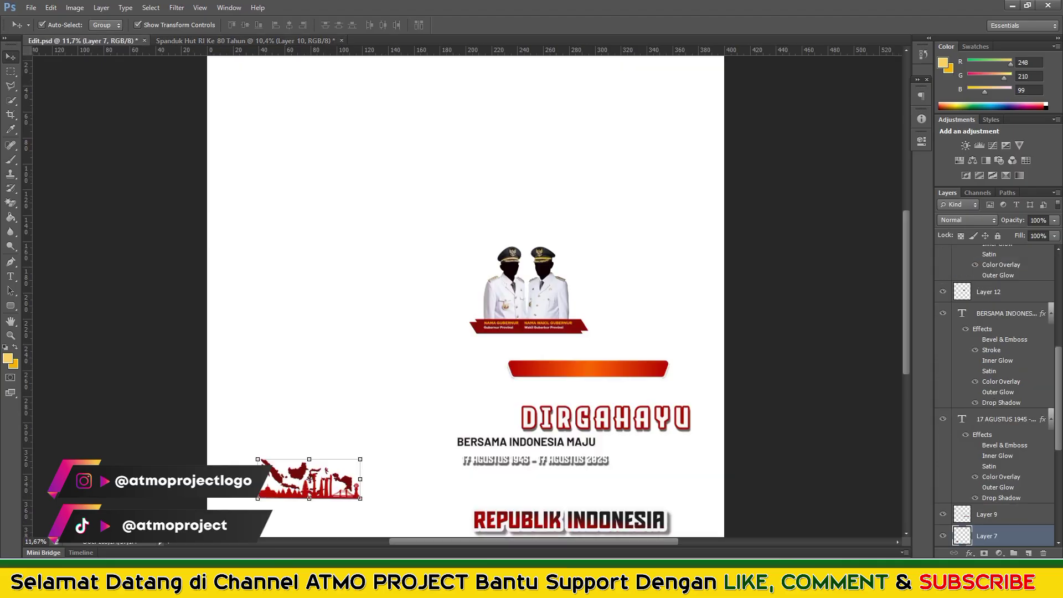
click(606, 416)
mouse_move(523, 293)
mouse_down()
mouse_move(235, 33)
mouse_move(304, 365)
mouse_move(665, 329)
mouse_up()
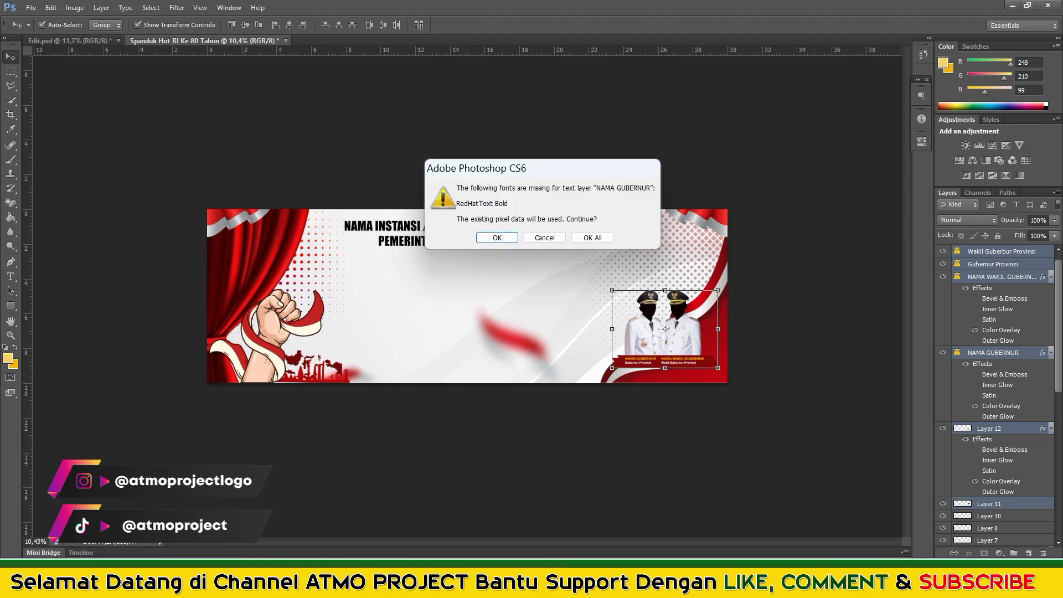
click(591, 237)
drag(612, 290, 567, 258)
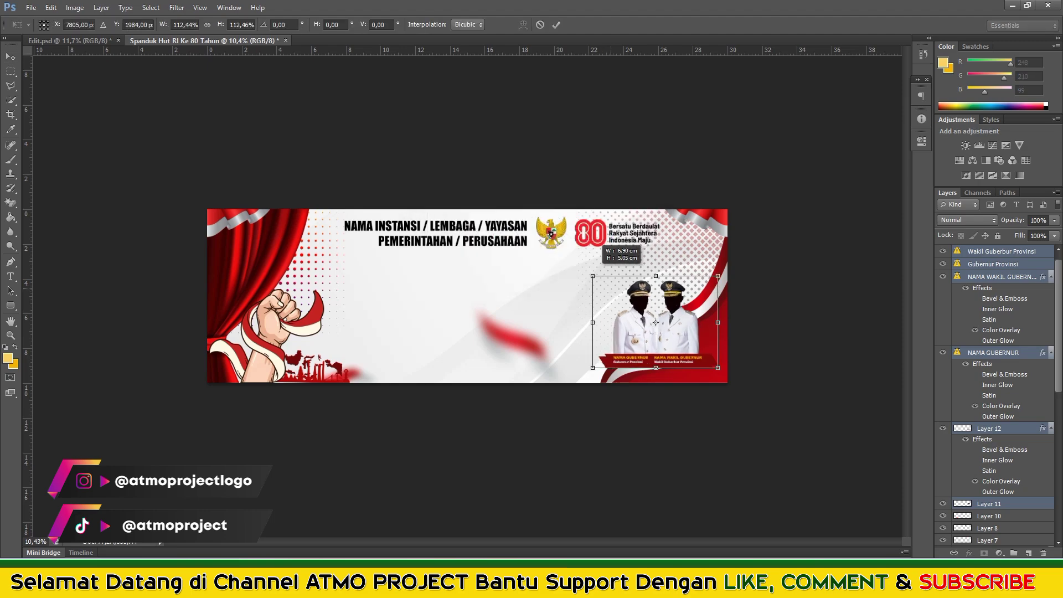
drag(643, 313, 650, 316)
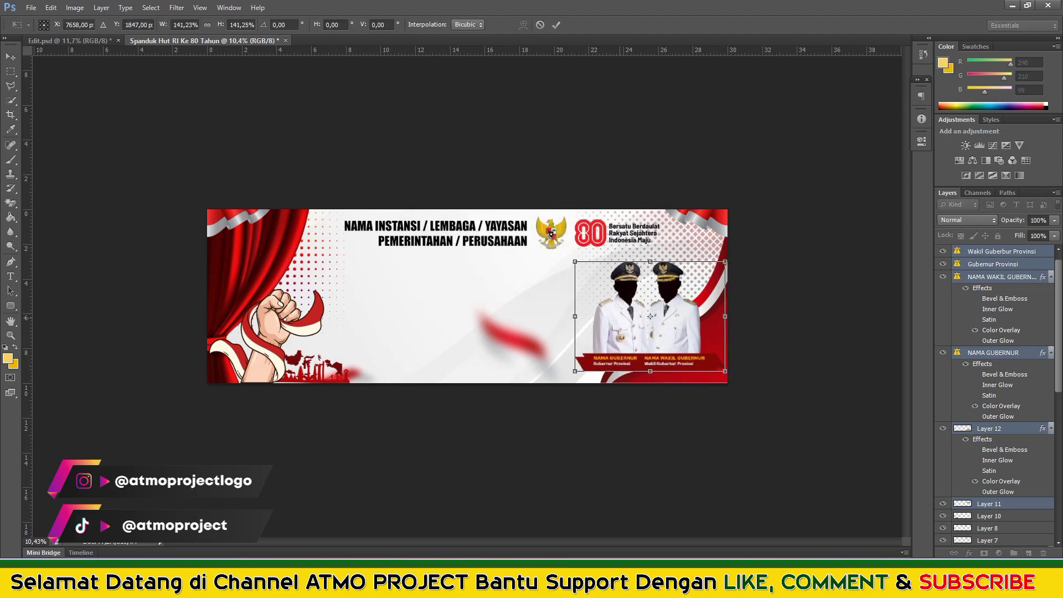
key(Return)
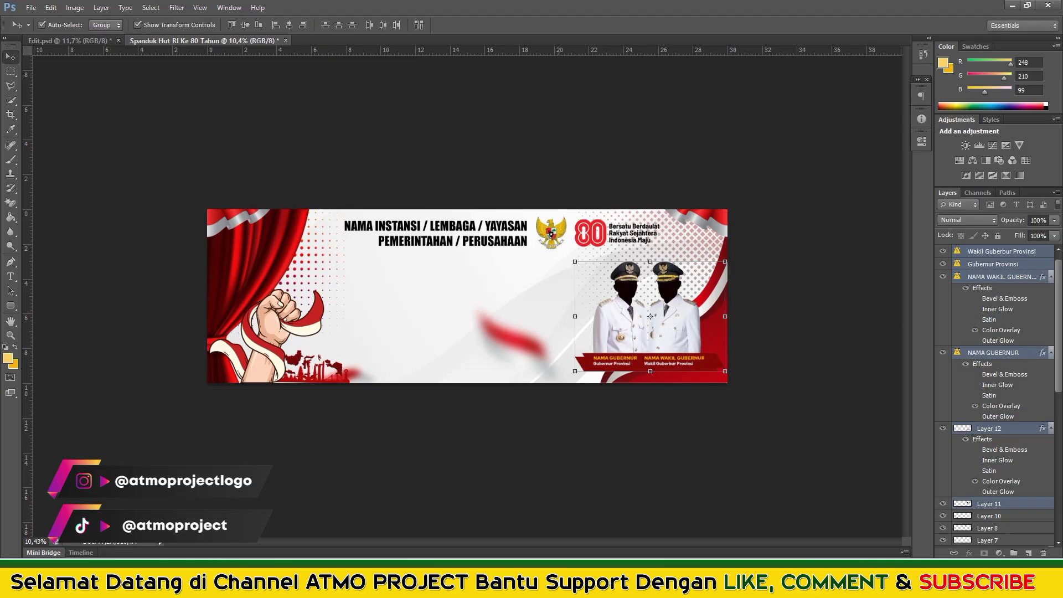
drag(650, 316, 529, 296)
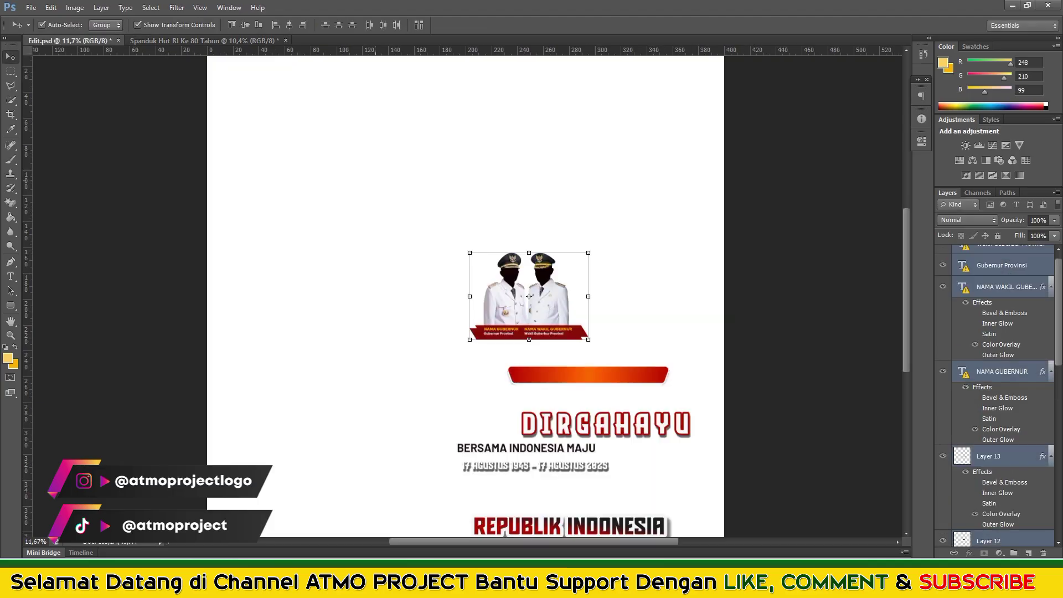
Bring the BERSAMA INDONESIA MAJU slogan to the banner's bottom centre, enlarged to about 162%
key(ctrl+z)
click(526, 447)
scroll(526, 448, down, 1)
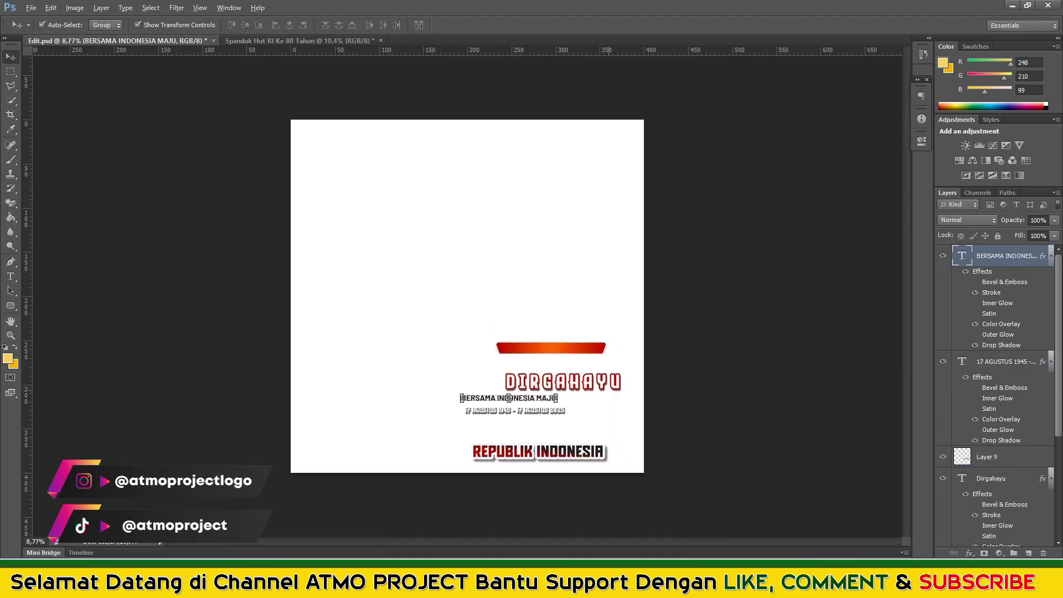
scroll(518, 435, up, 1)
drag(518, 435, 461, 237)
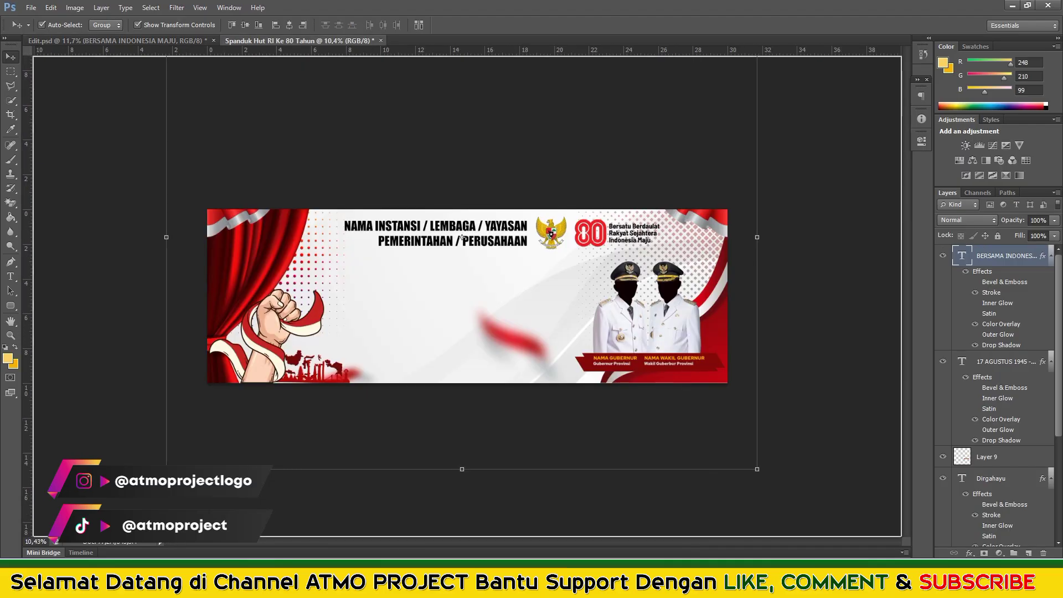
mouse_move(461, 237)
mouse_down()
mouse_move(418, 355)
mouse_move(461, 371)
mouse_up()
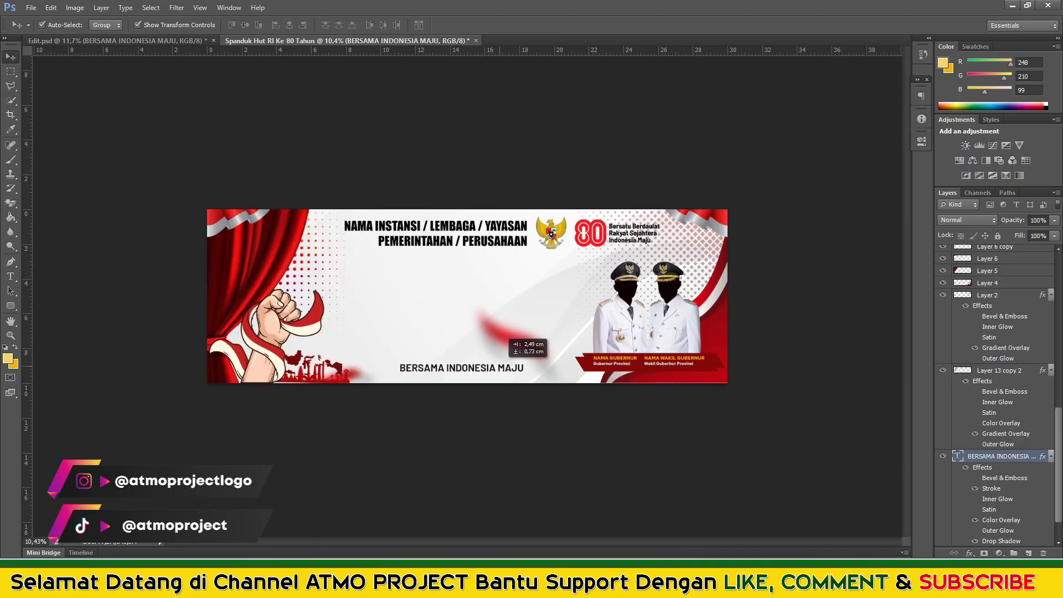
key(ctrl+t)
drag(525, 376, 564, 380)
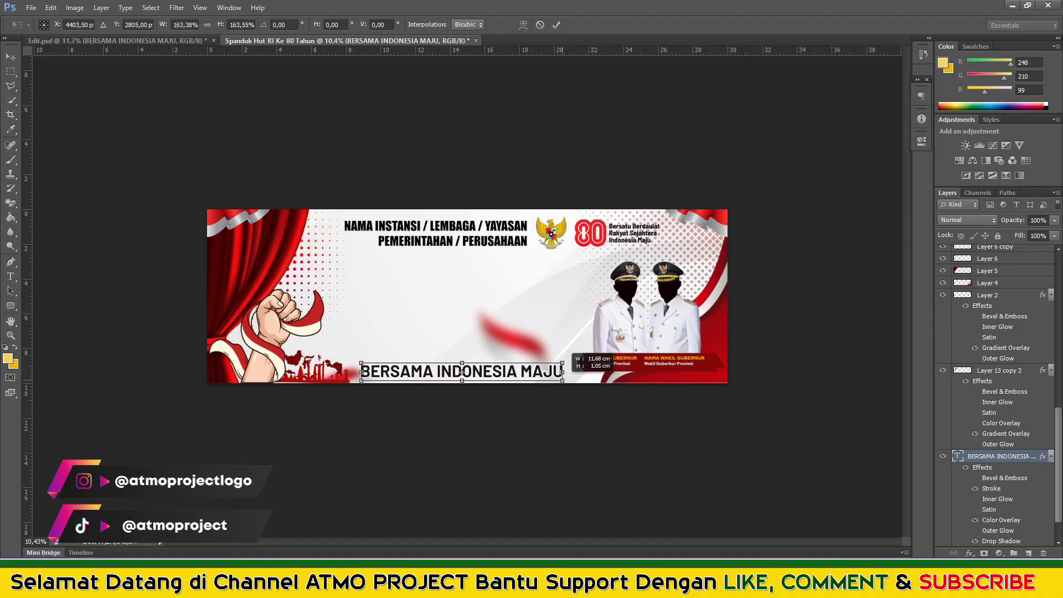
mouse_move(462, 371)
mouse_down()
mouse_move(474, 368)
mouse_move(463, 367)
mouse_move(517, 449)
mouse_up()
key(Return)
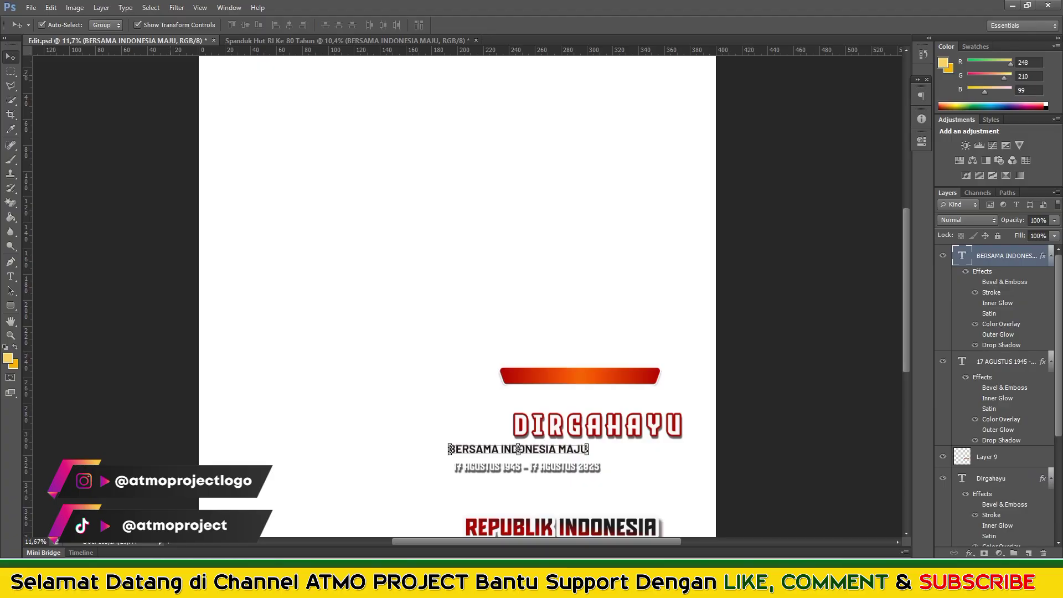
Paste the red 1945–2025 date ribbon into the banner and position it above the slogan
key(ctrl+z)
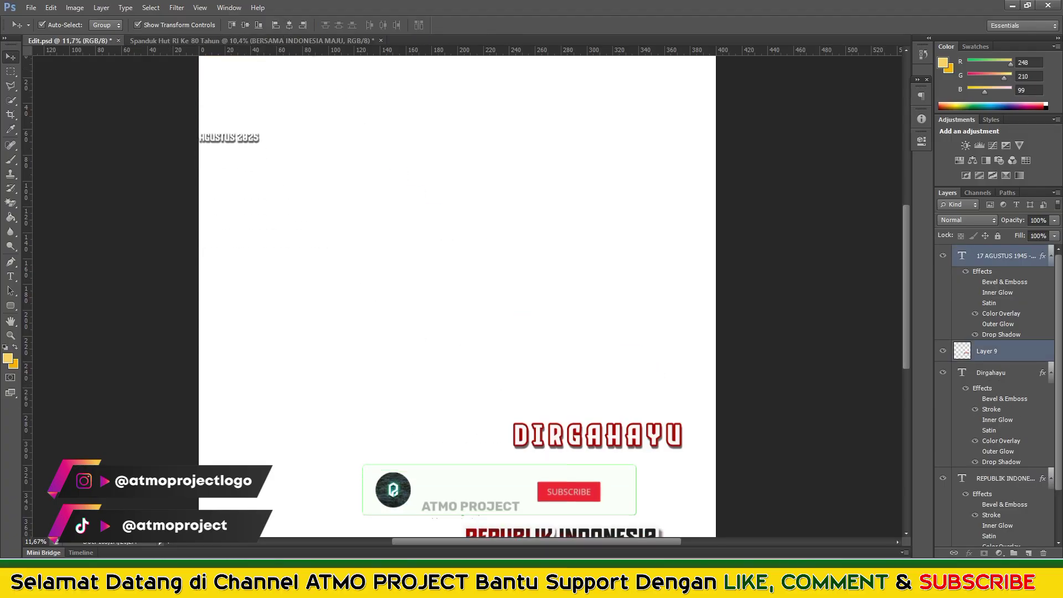
key(ctrl+Tab)
key(ctrl+v)
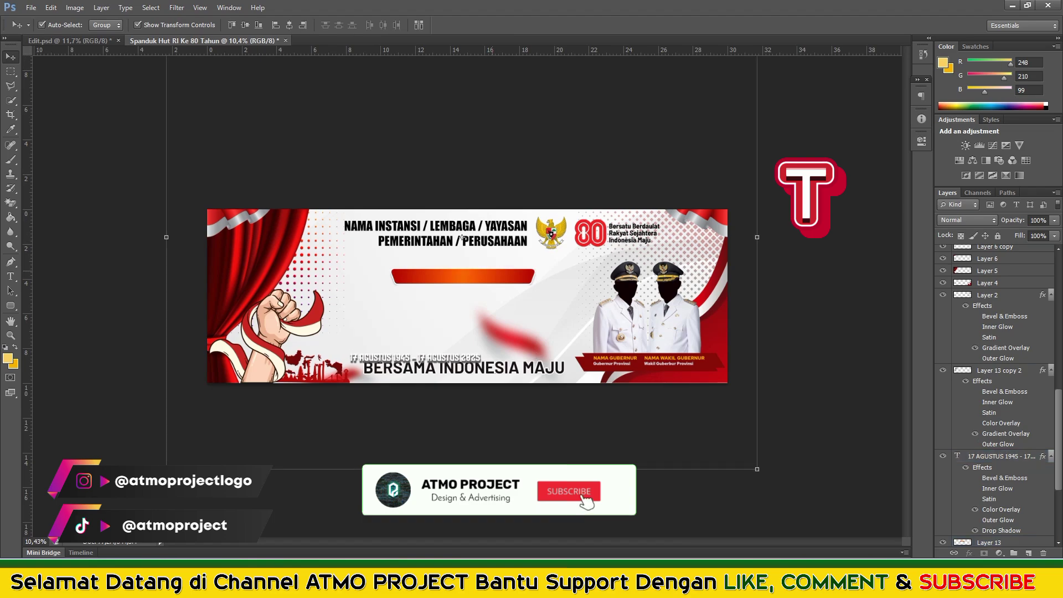
drag(494, 254, 486, 303)
key(shift+Up)
key(shift+Up)
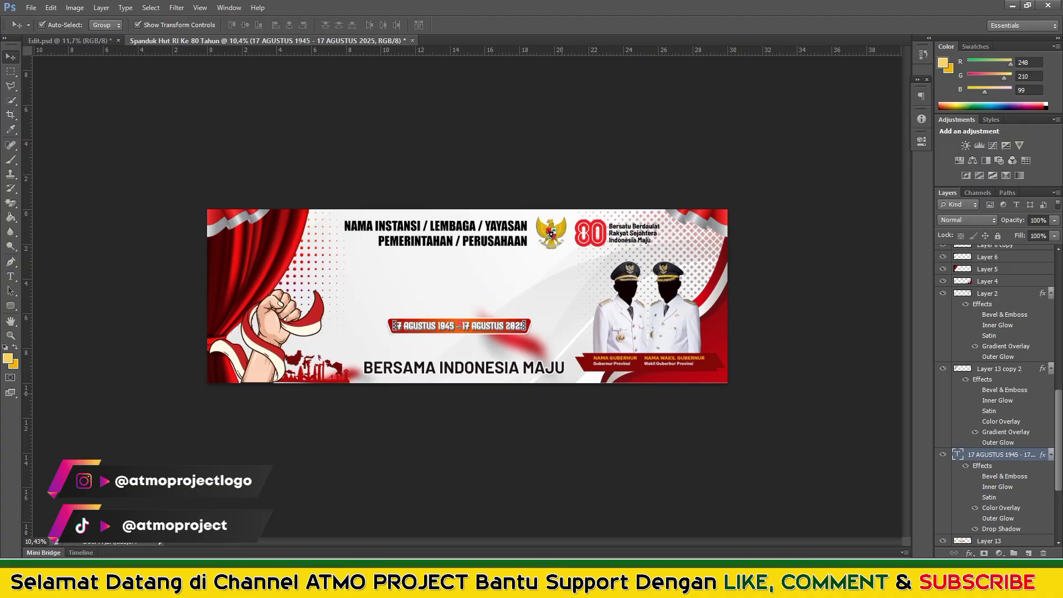
Enlarge the date ribbon to 150% and centre it above the slogan
scroll(458, 325, up, 3)
scroll(387, 277, up, 2)
scroll(294, 222, down, 1)
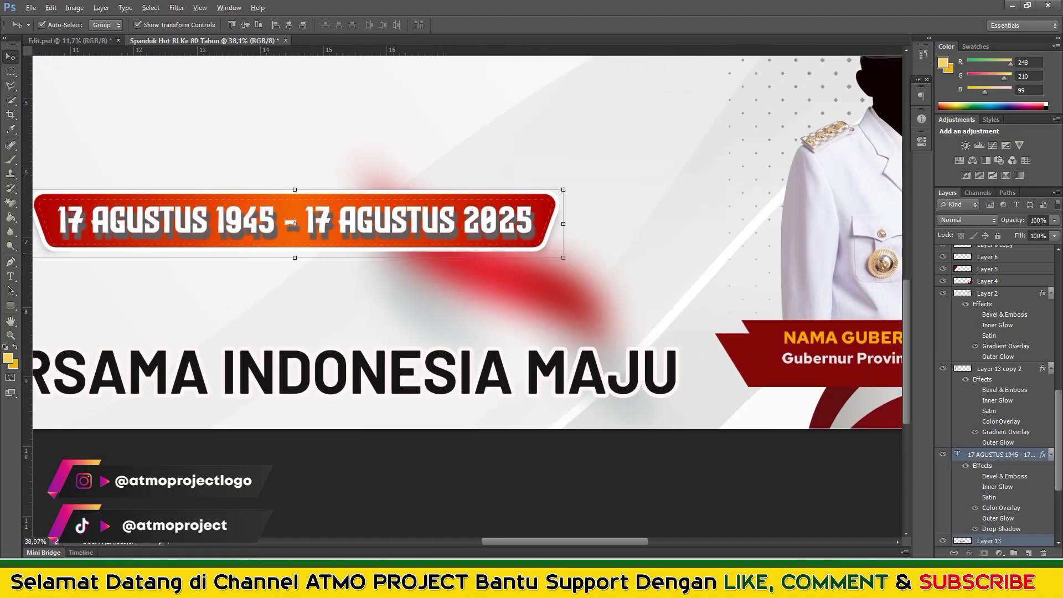
scroll(293, 223, down, 2)
scroll(374, 237, down, 2)
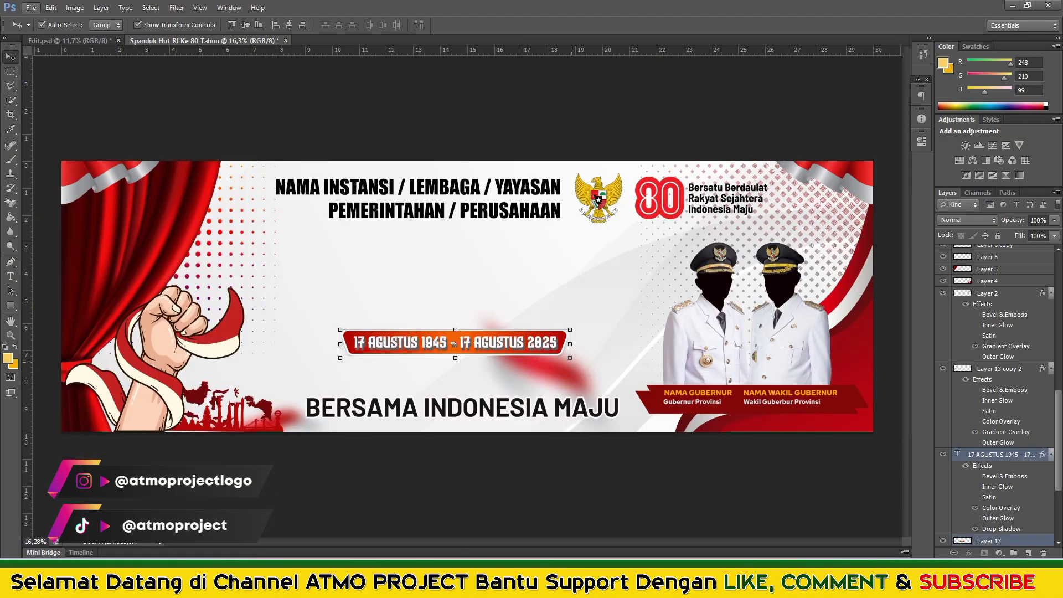
alt+shift+drag(570, 358, 637, 368)
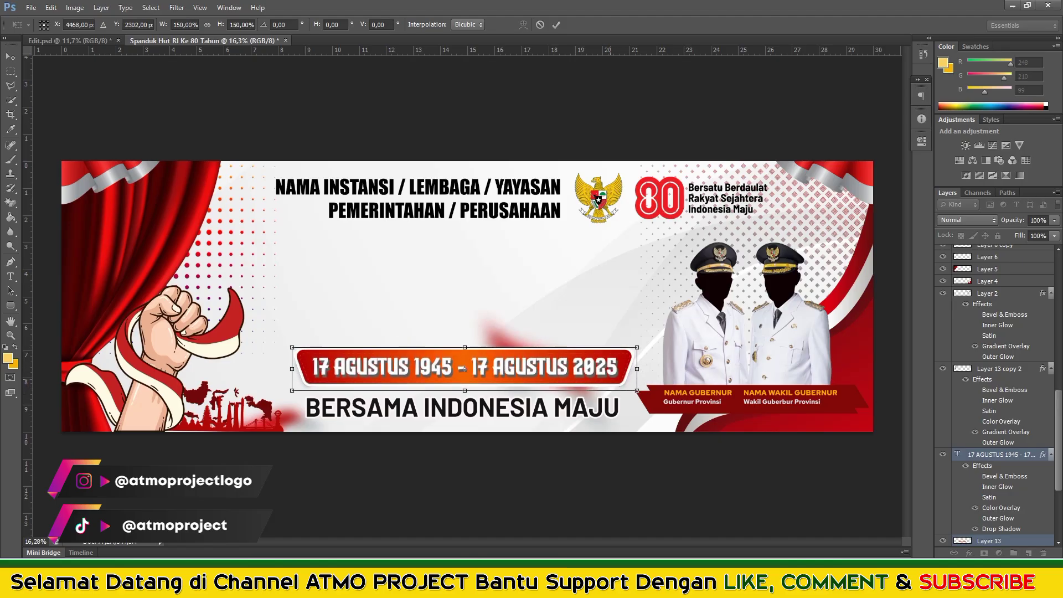
drag(464, 369, 449, 372)
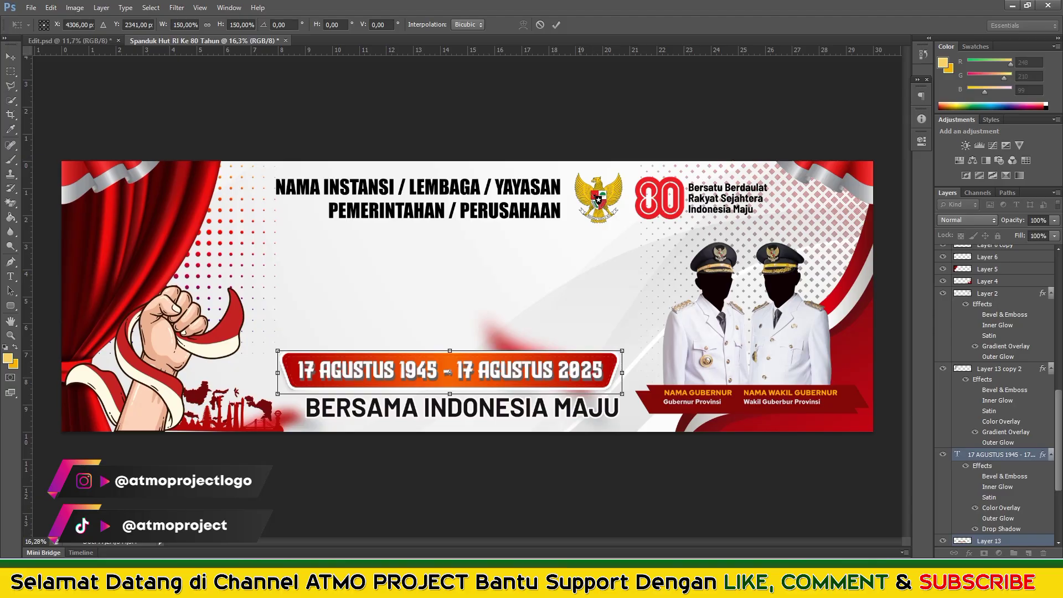
key(Return)
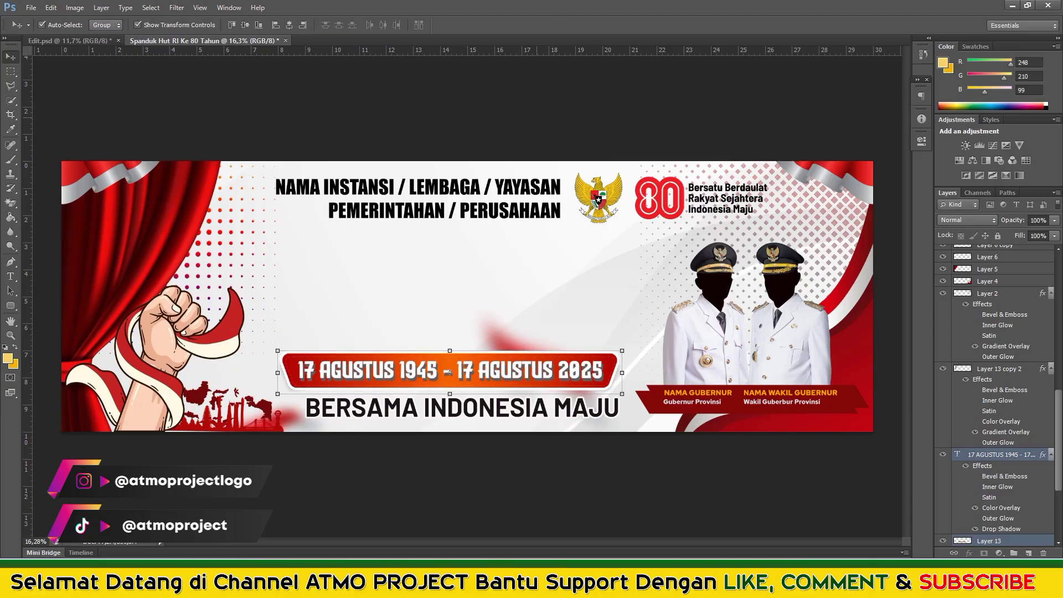
Move the map graphic (Layer 10) further left beneath the fist
click(221, 399)
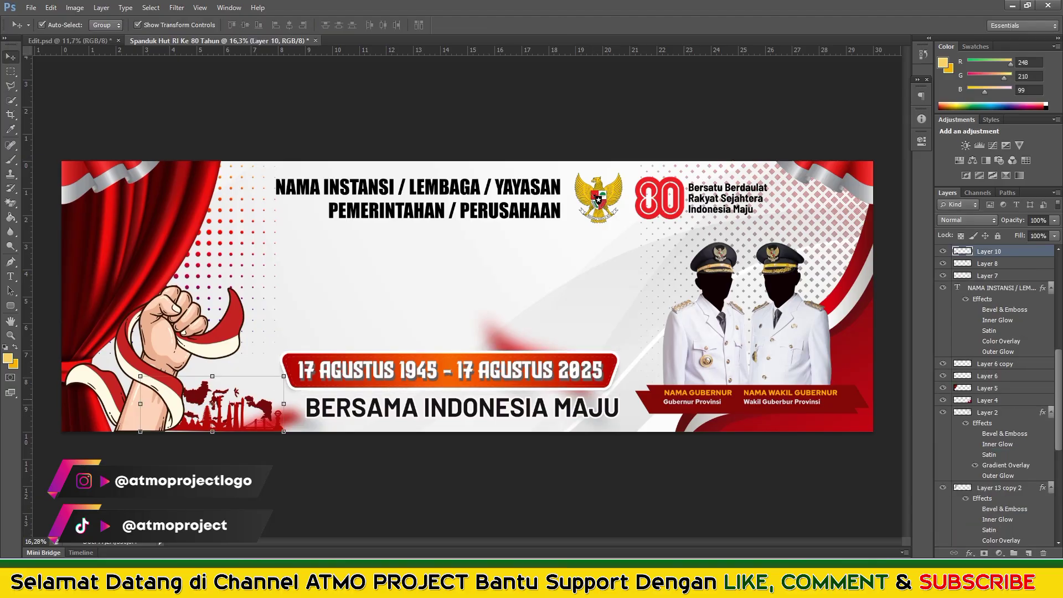
key(ctrl+t)
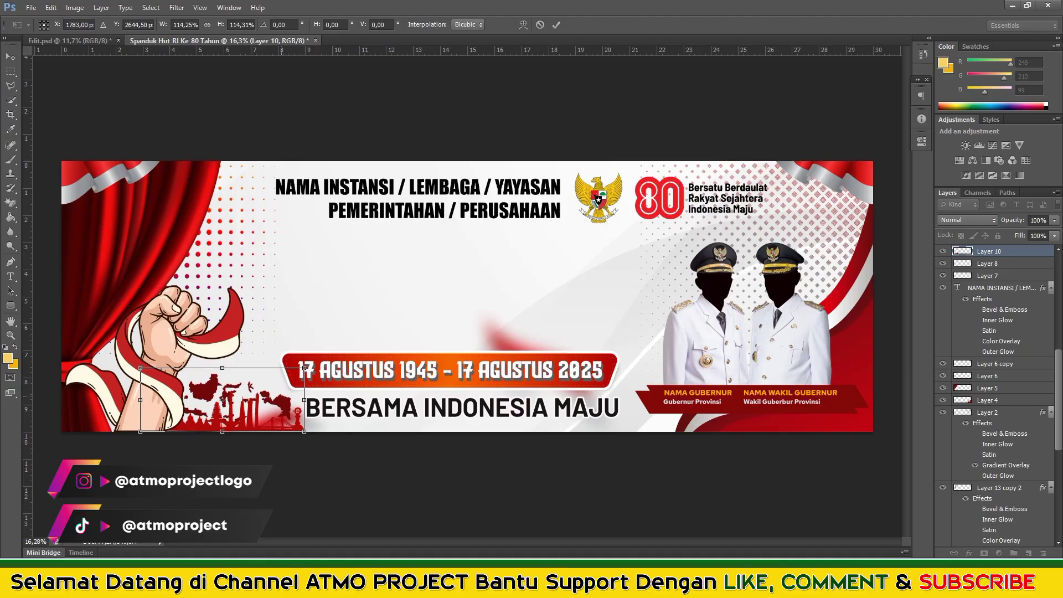
drag(222, 398, 201, 399)
key(Return)
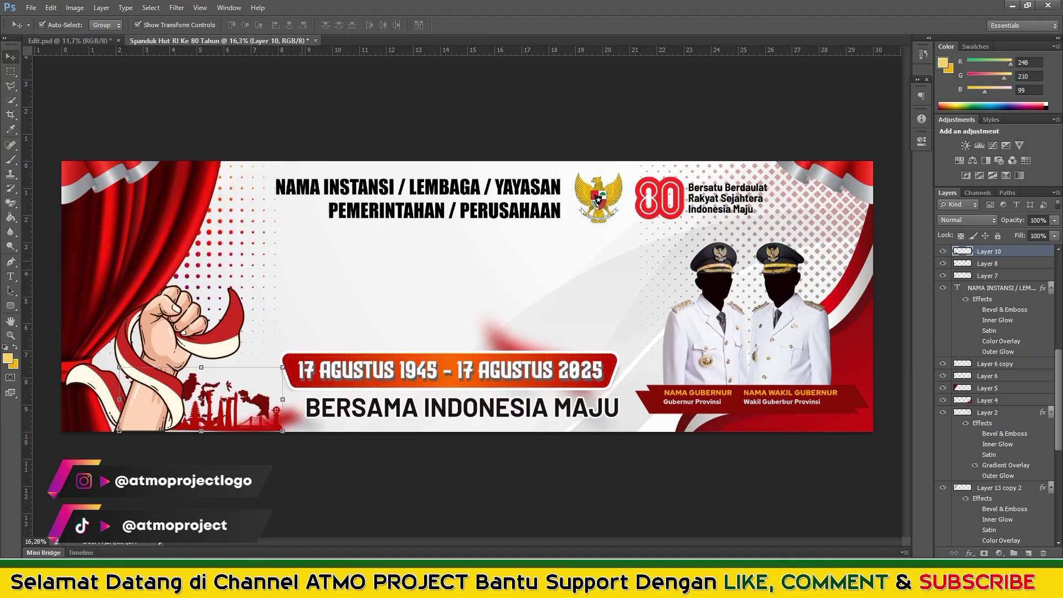
Remove the used date ribbon from Edit.psd and bring DIRGAHAYU and REPUBLIK INDONESIA onto the banner
click(67, 40)
scroll(558, 427, down, 3)
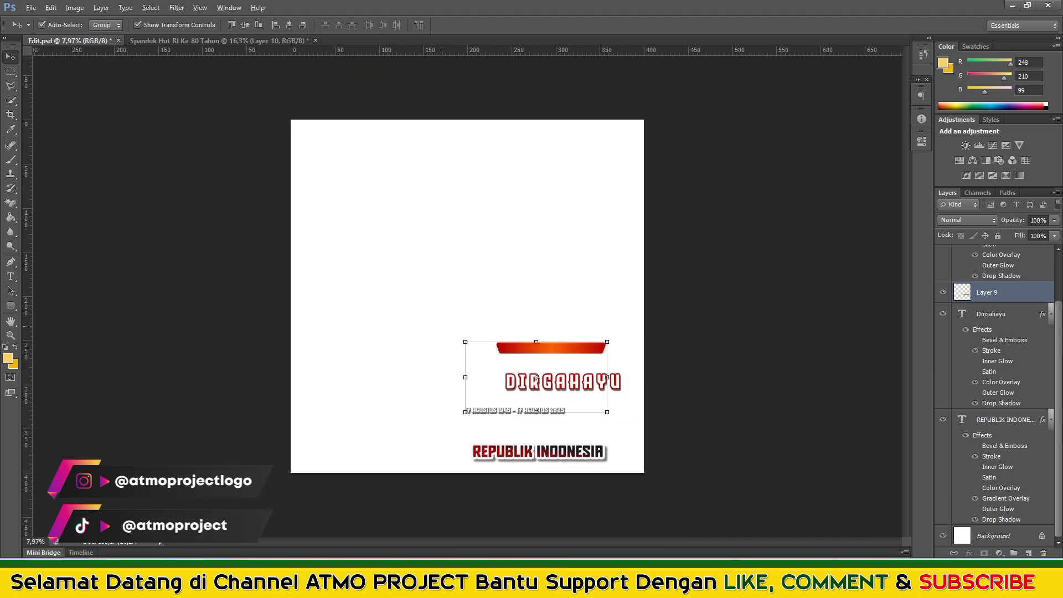
scroll(523, 364, down, 1)
key(Delete)
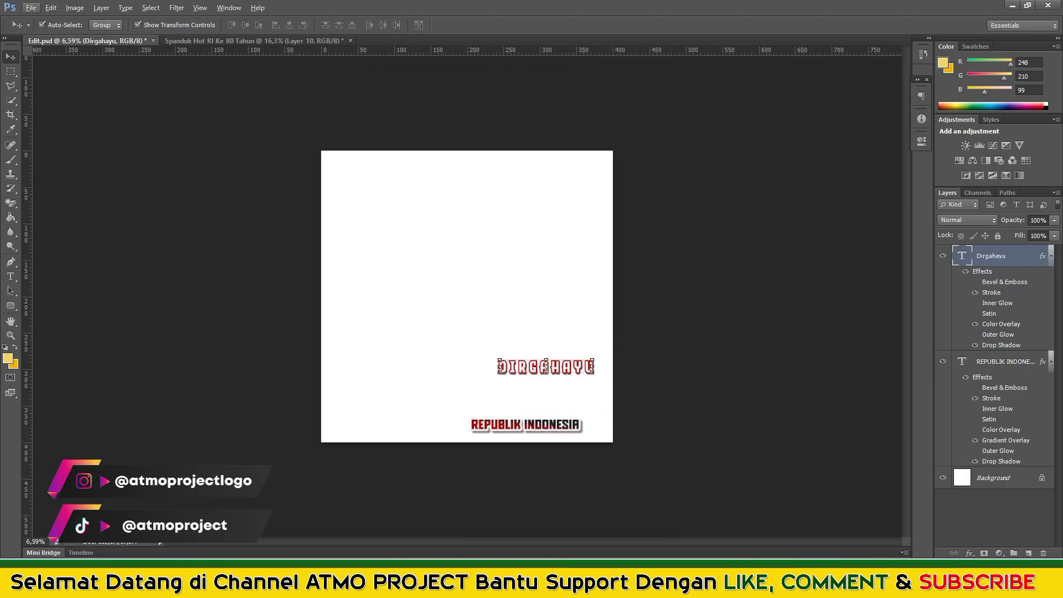
shift+click(526, 425)
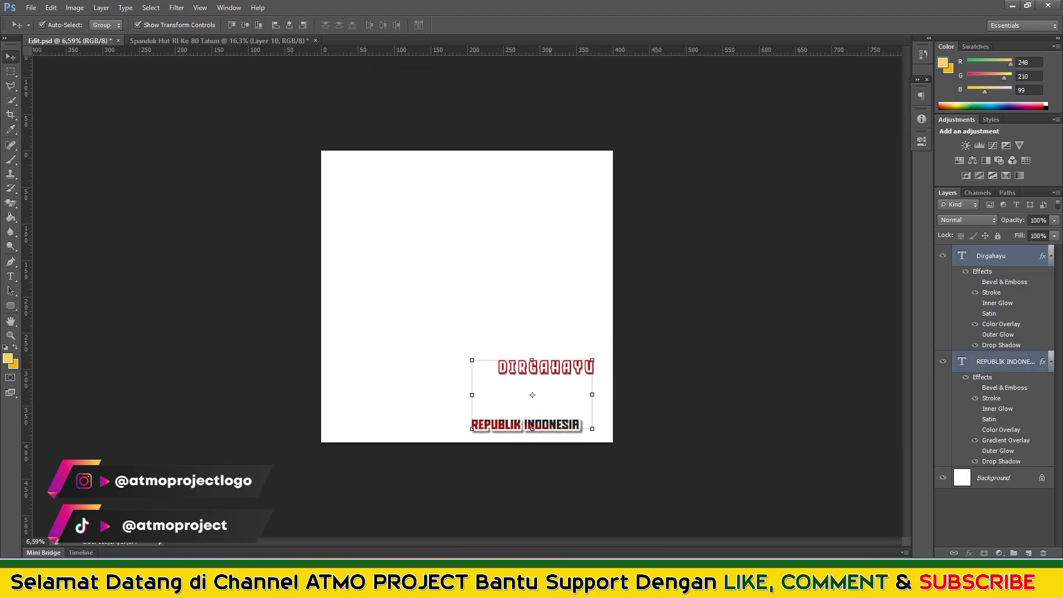
drag(526, 425, 420, 133)
key(ctrl+Tab)
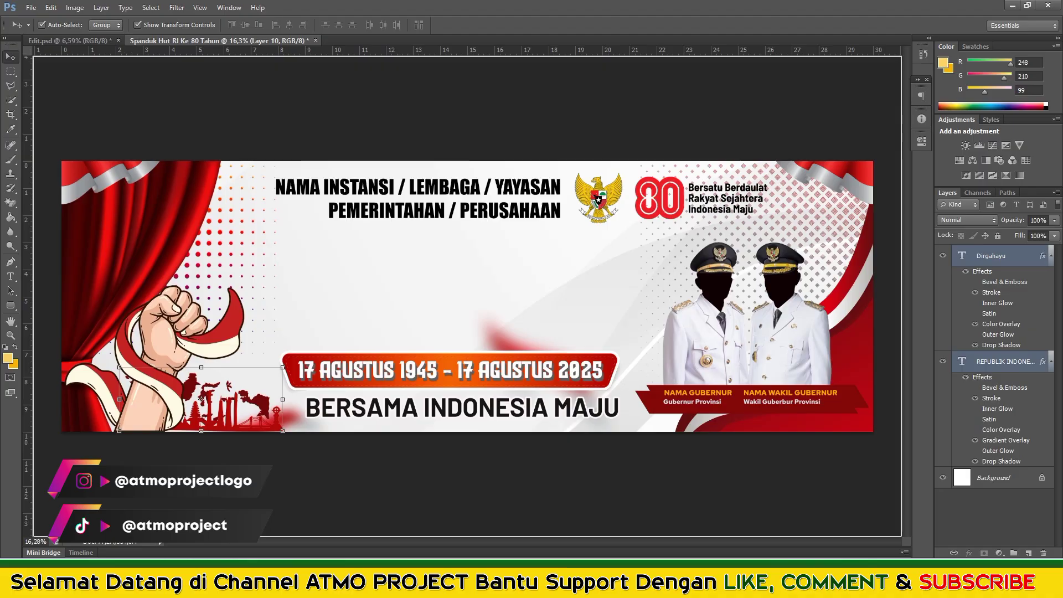
drag(221, 41, 458, 204)
Stack REPUBLIK INDONESIA under DIRGAHAYU and scale the headline up, centred above the date ribbon
drag(344, 388, 412, 284)
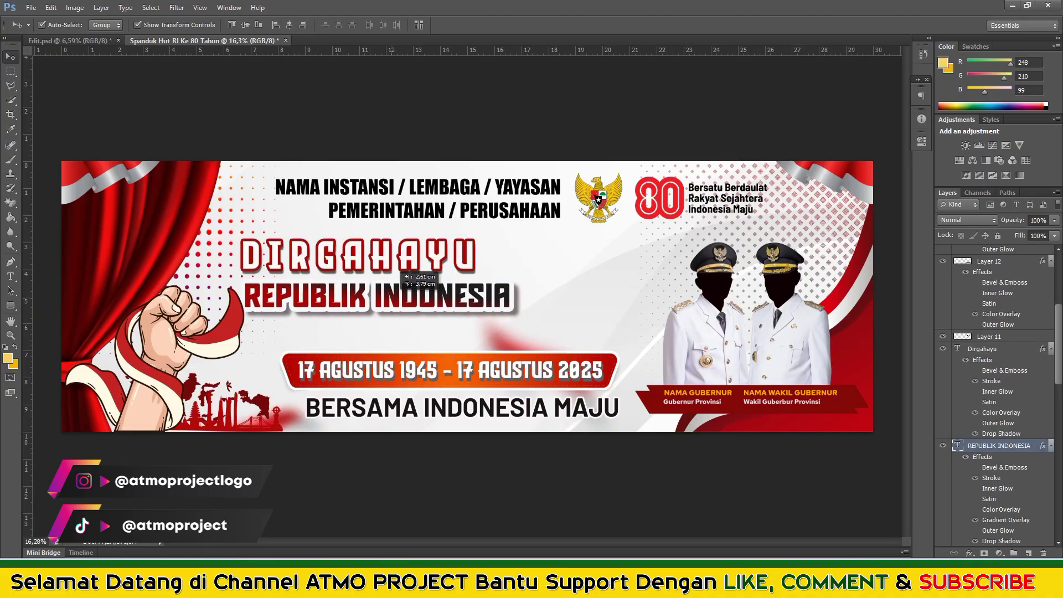
drag(400, 272, 376, 270)
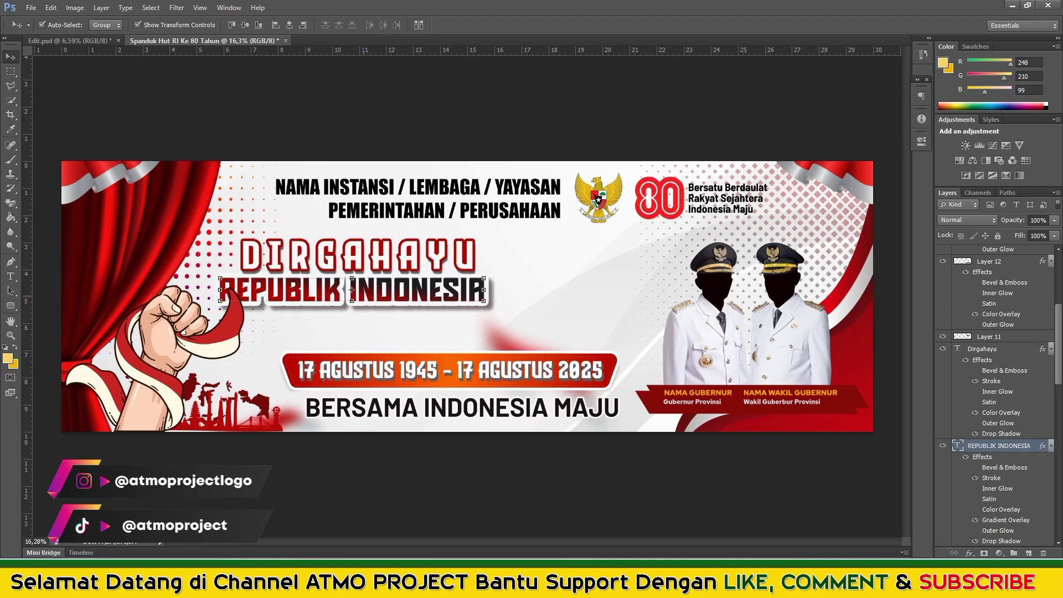
drag(483, 300, 628, 336)
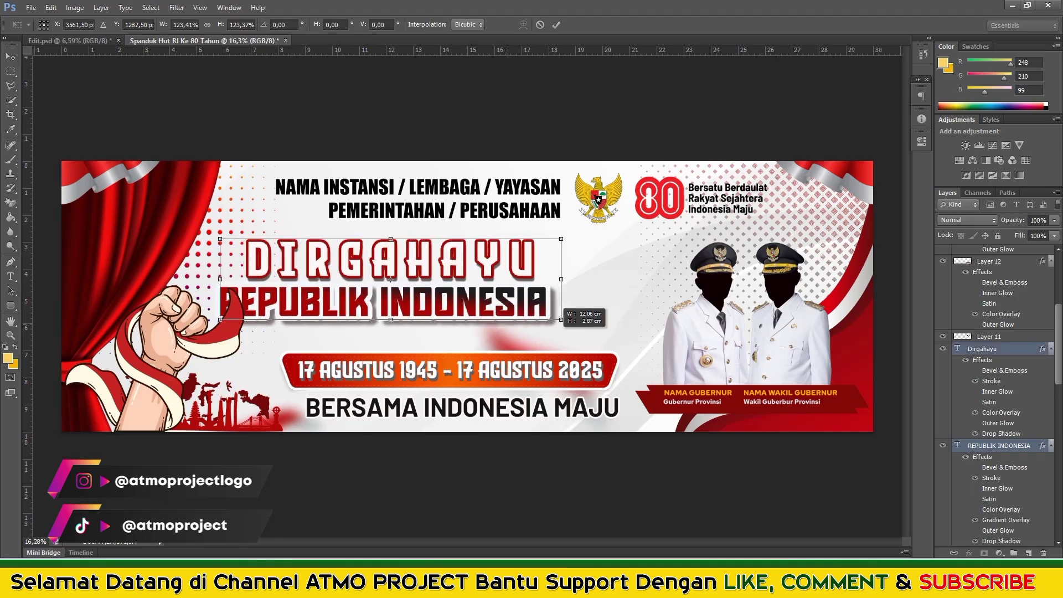
drag(424, 286, 449, 288)
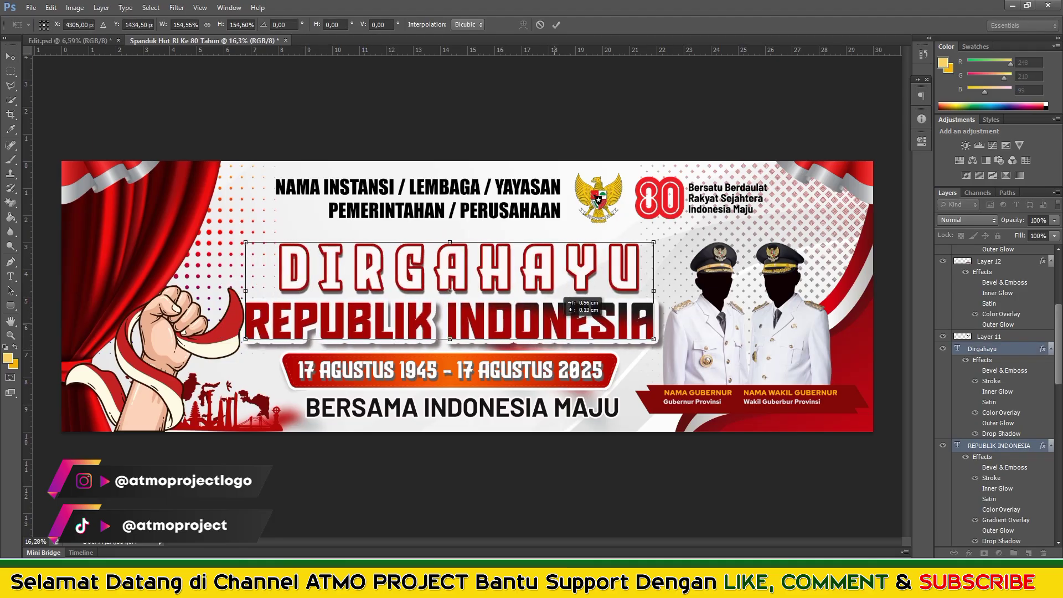
key(Return)
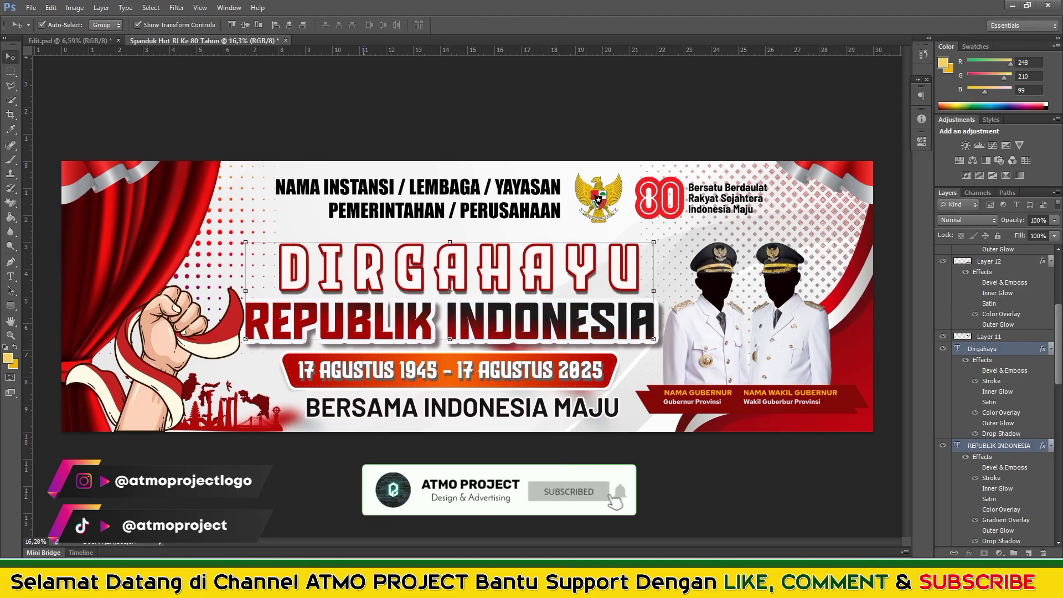
key(ctrl+t)
drag(245, 339, 264, 334)
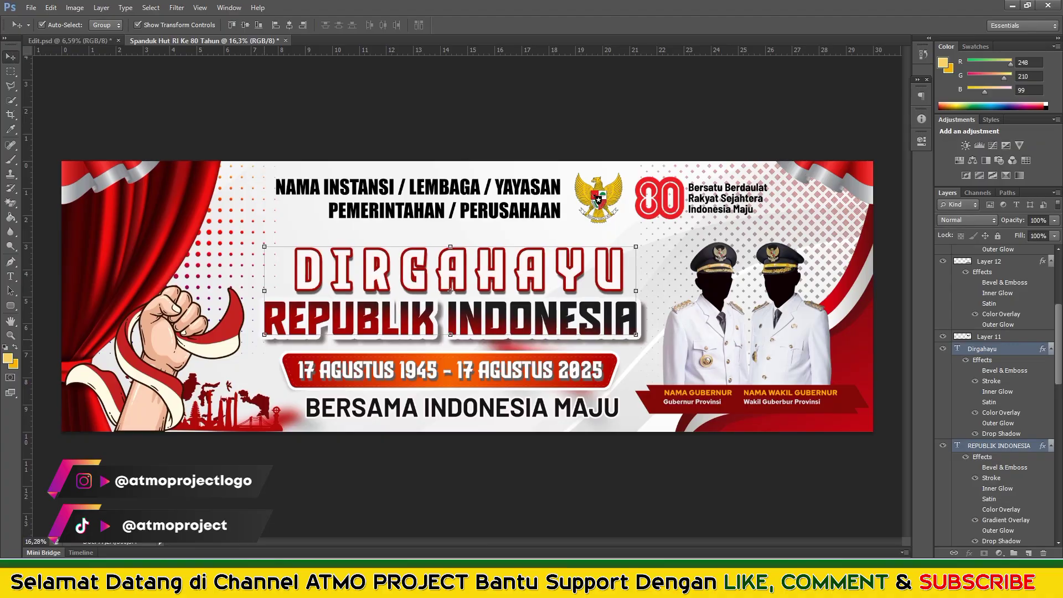
scroll(450, 289, down, 3)
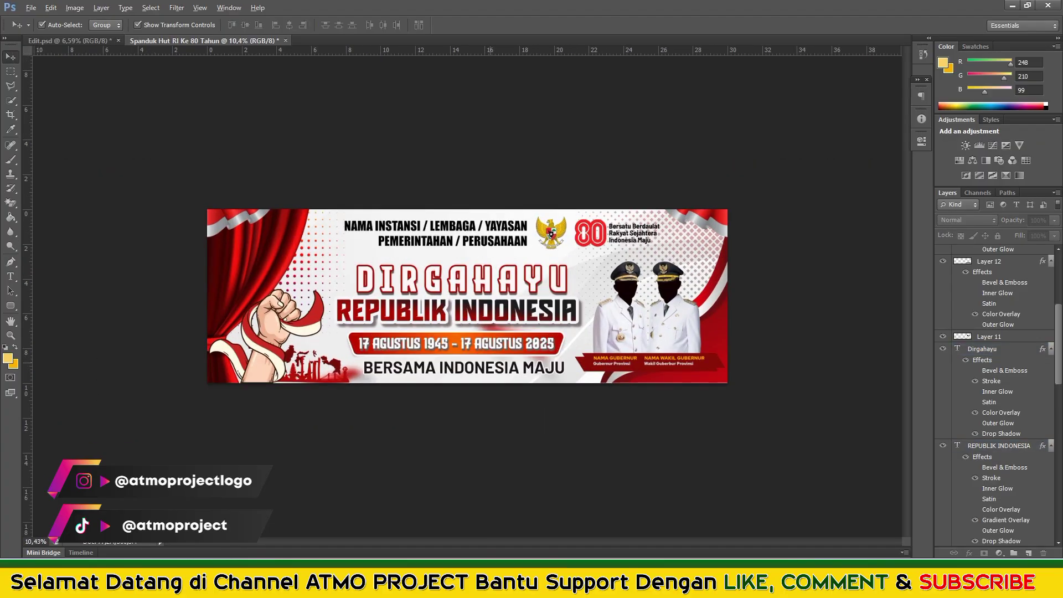